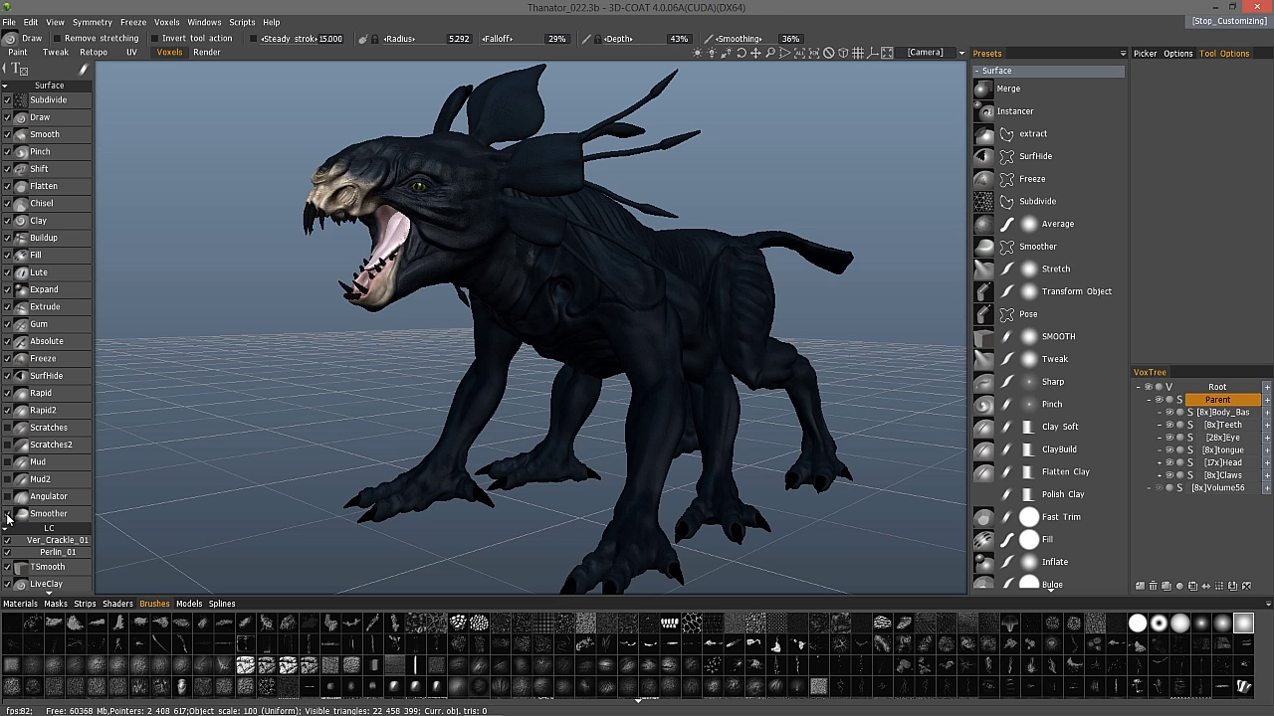
- Exit Customize UI mode via Edit so unticked tools like Scratches, Mud and Angulator are hidden
click(33, 22)
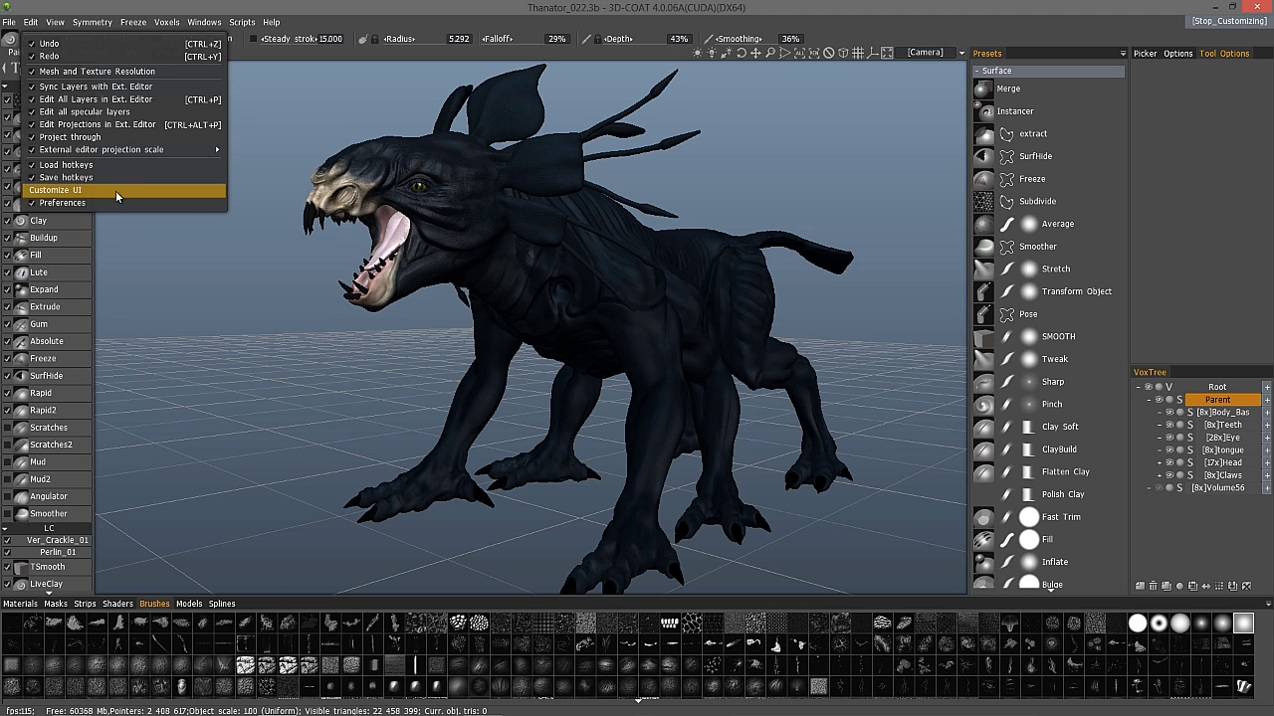
key(Return)
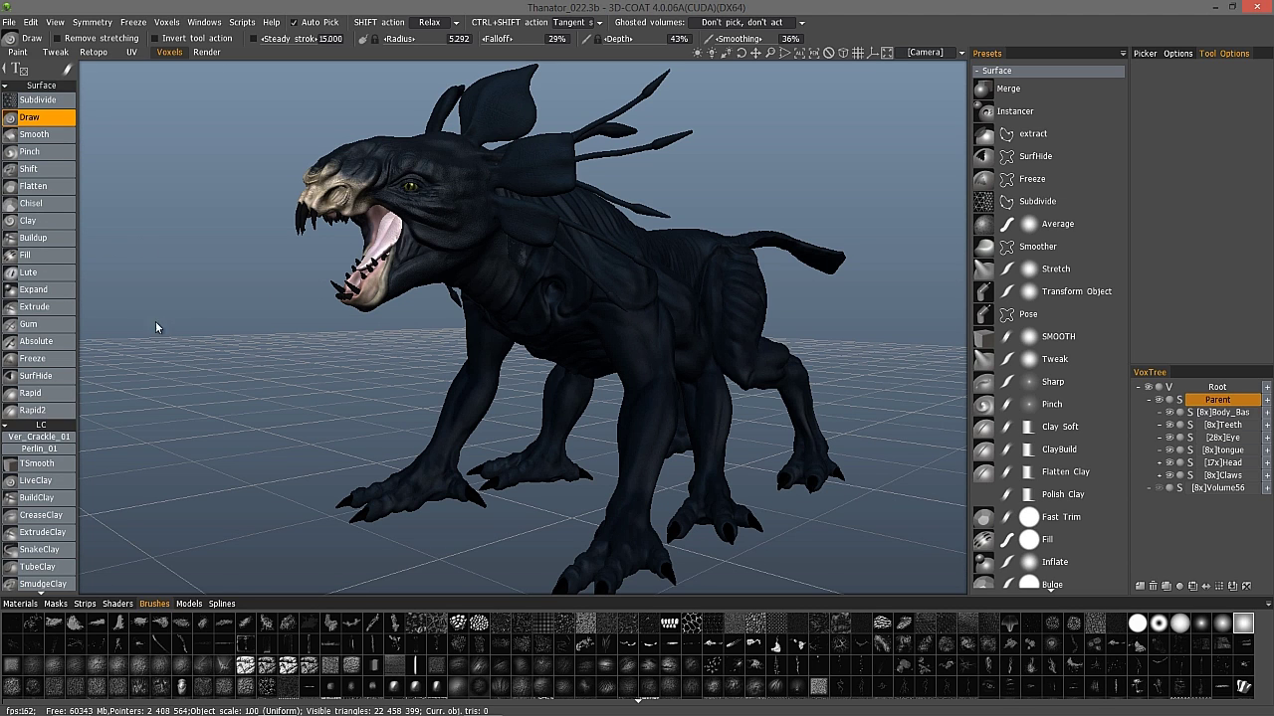
click(31, 22)
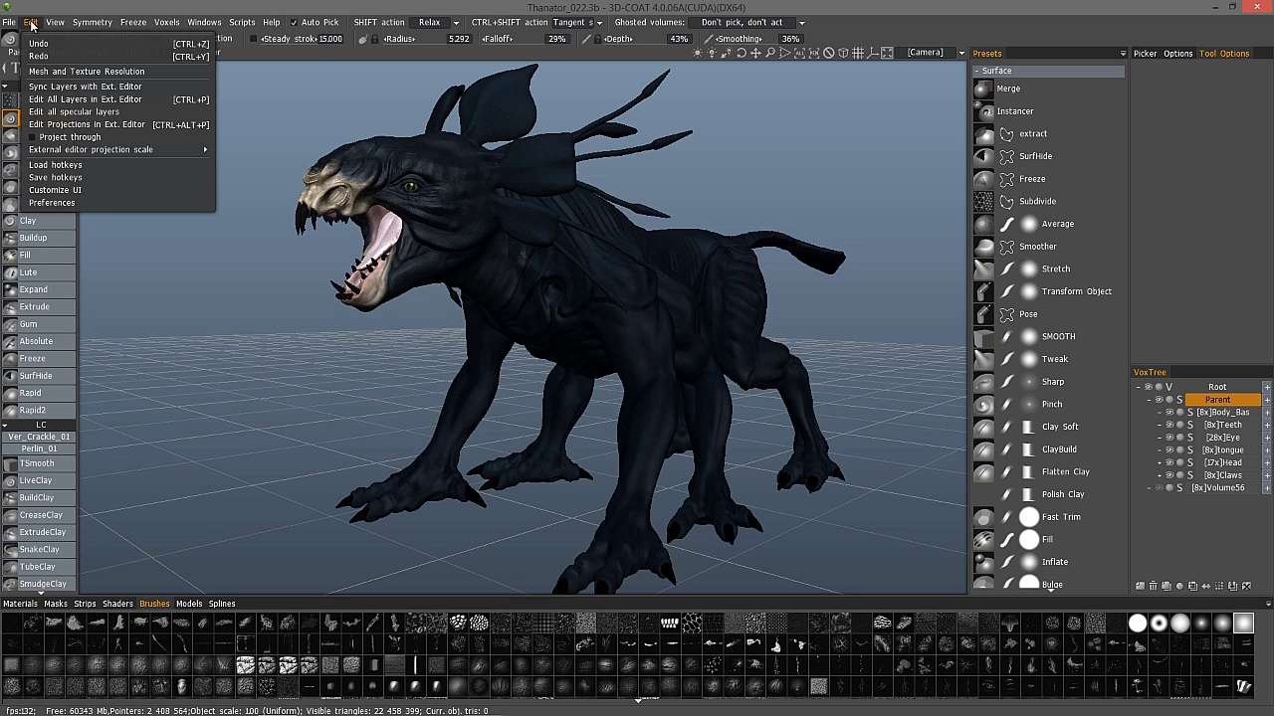
click(101, 190)
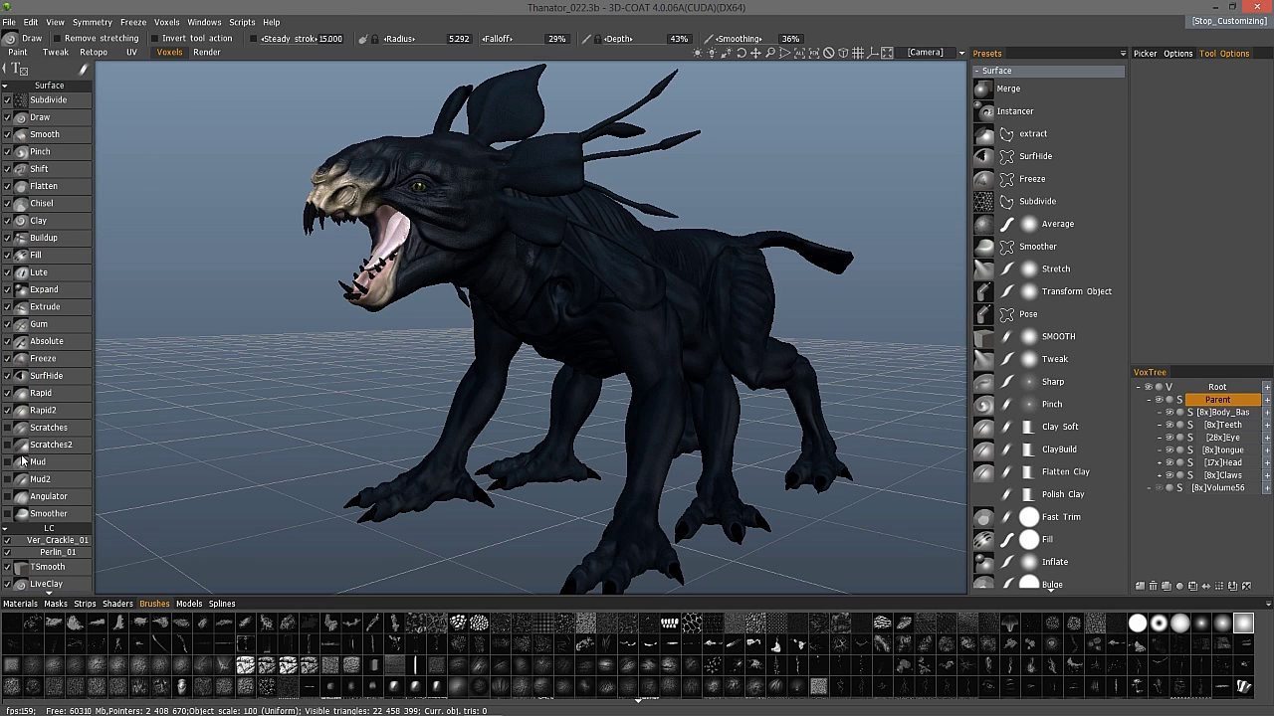
click(31, 22)
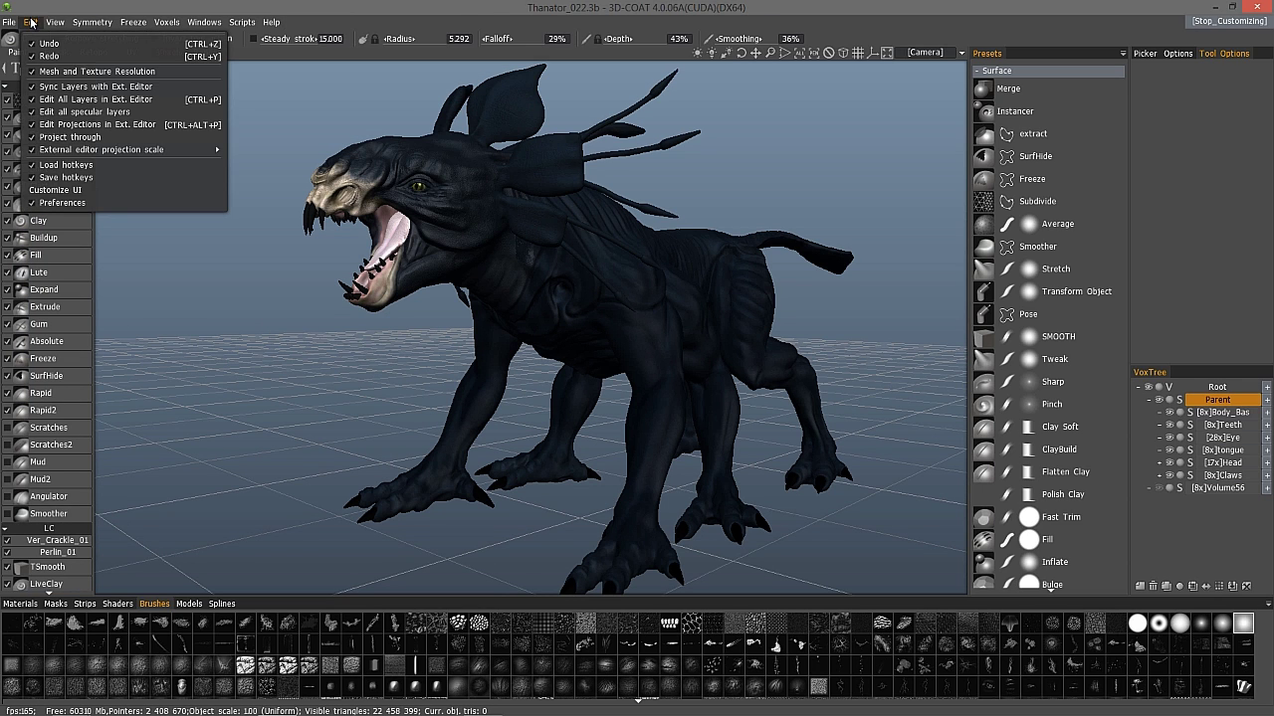
click(129, 191)
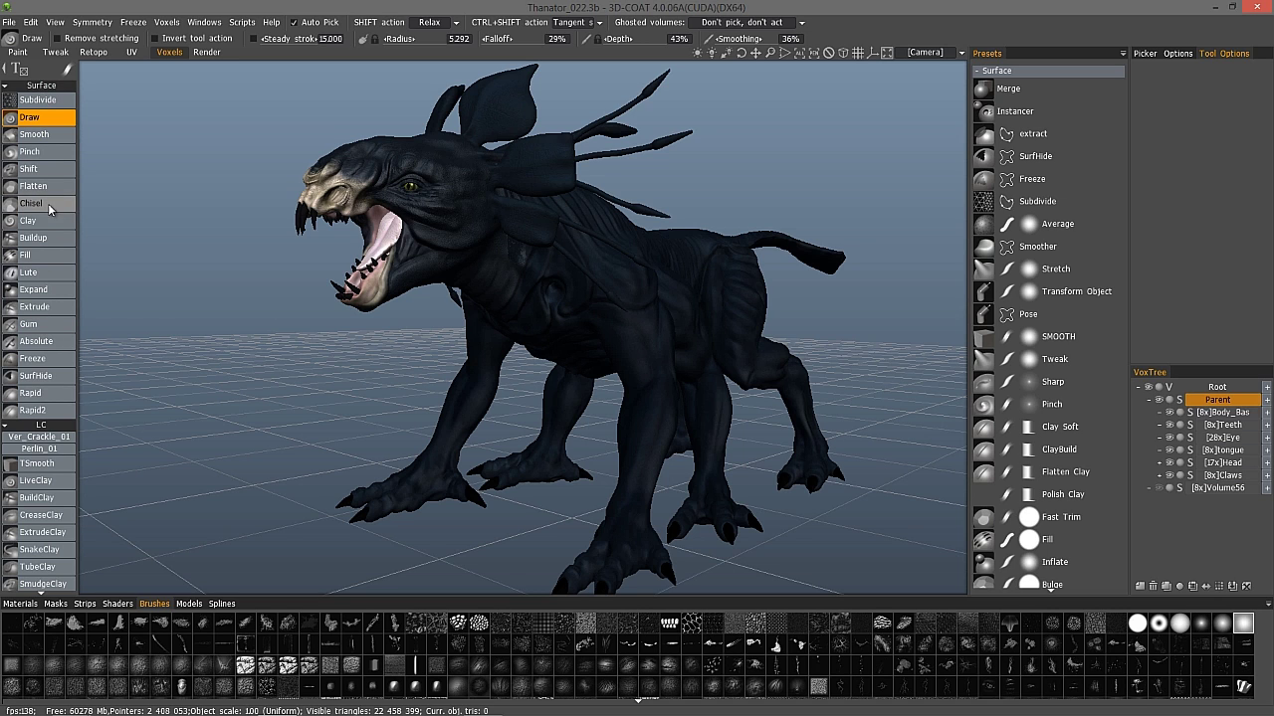
- Show all tools in the Surface section from the Gum tool's context menu
right_click(41, 327)
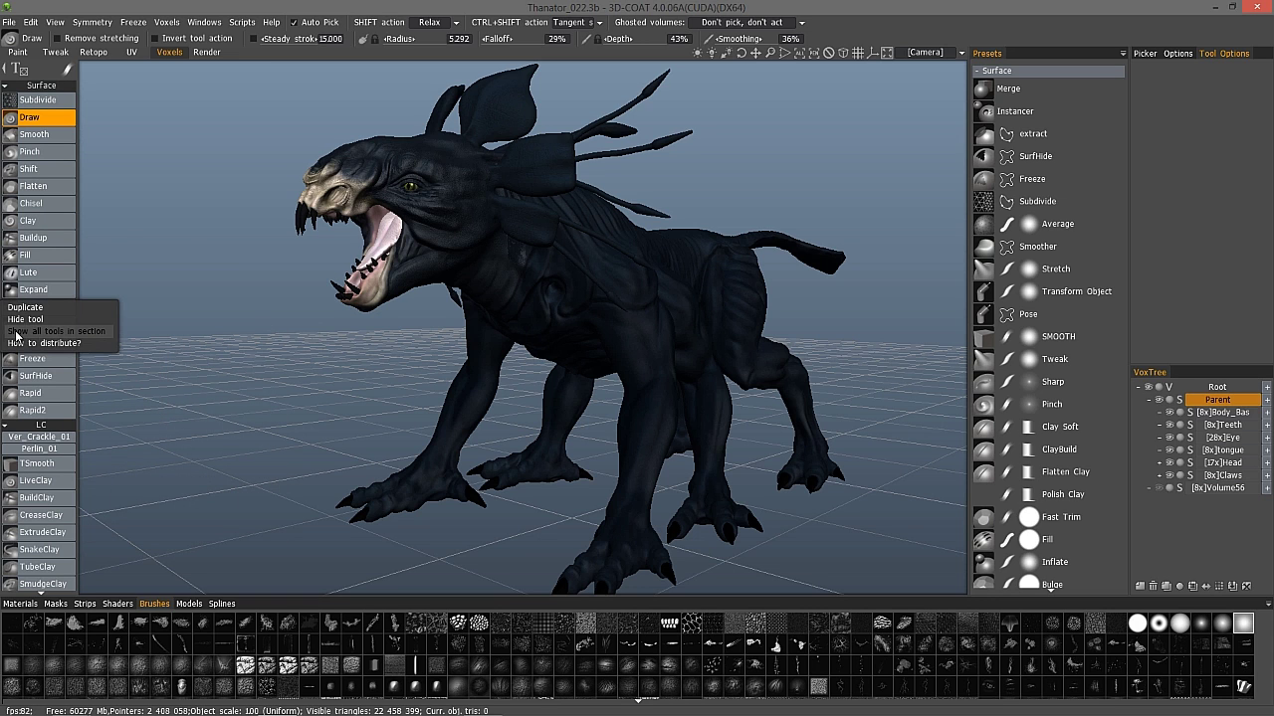
click(96, 333)
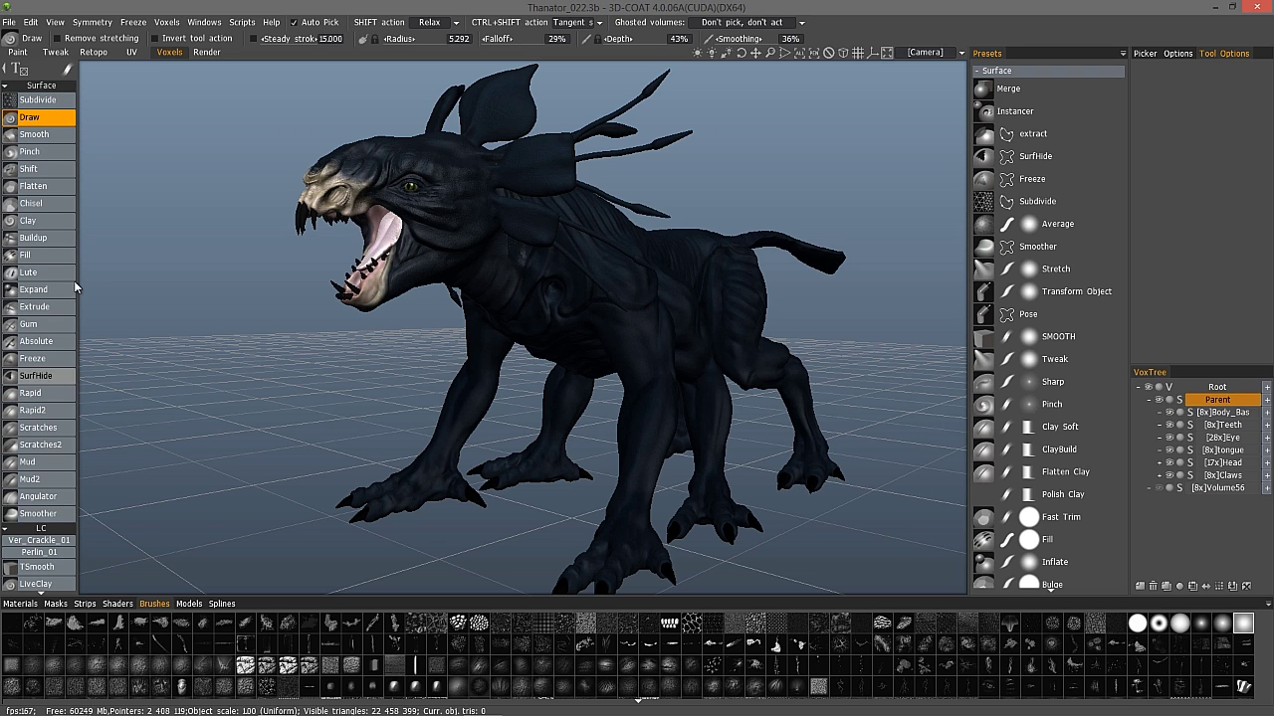
scroll(58, 527, down, 15)
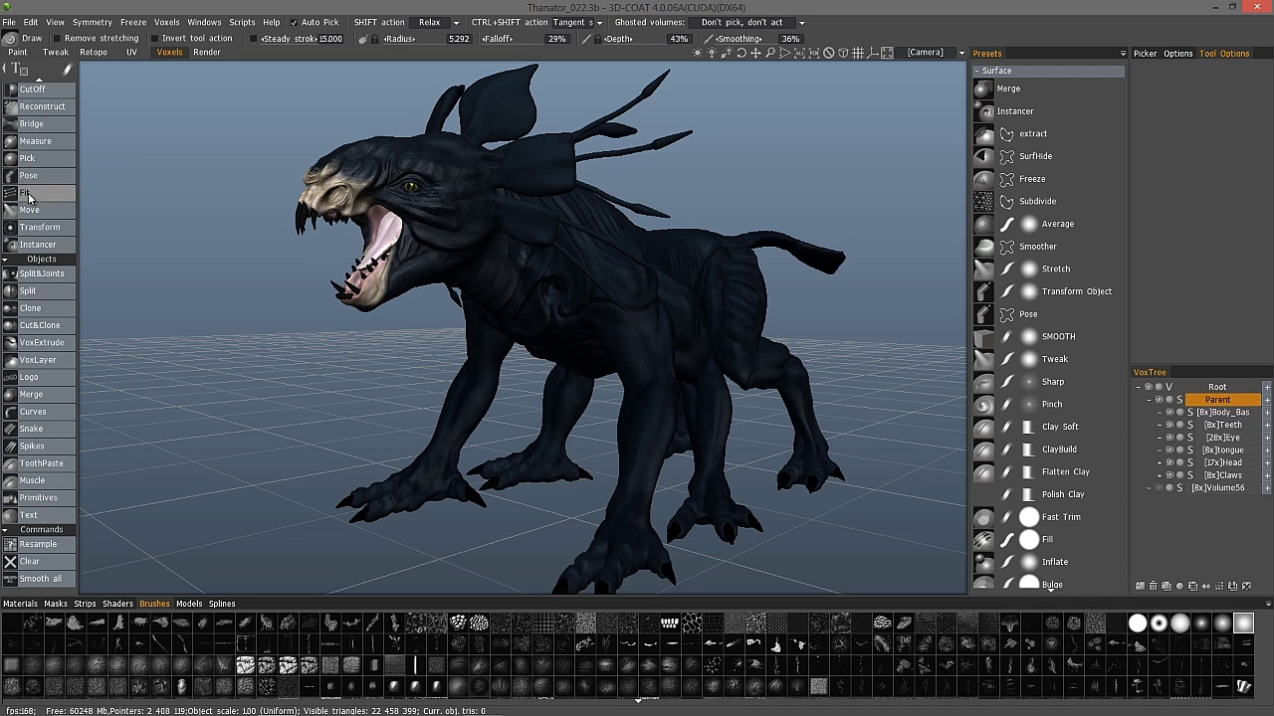
scroll(58, 143, up, 15)
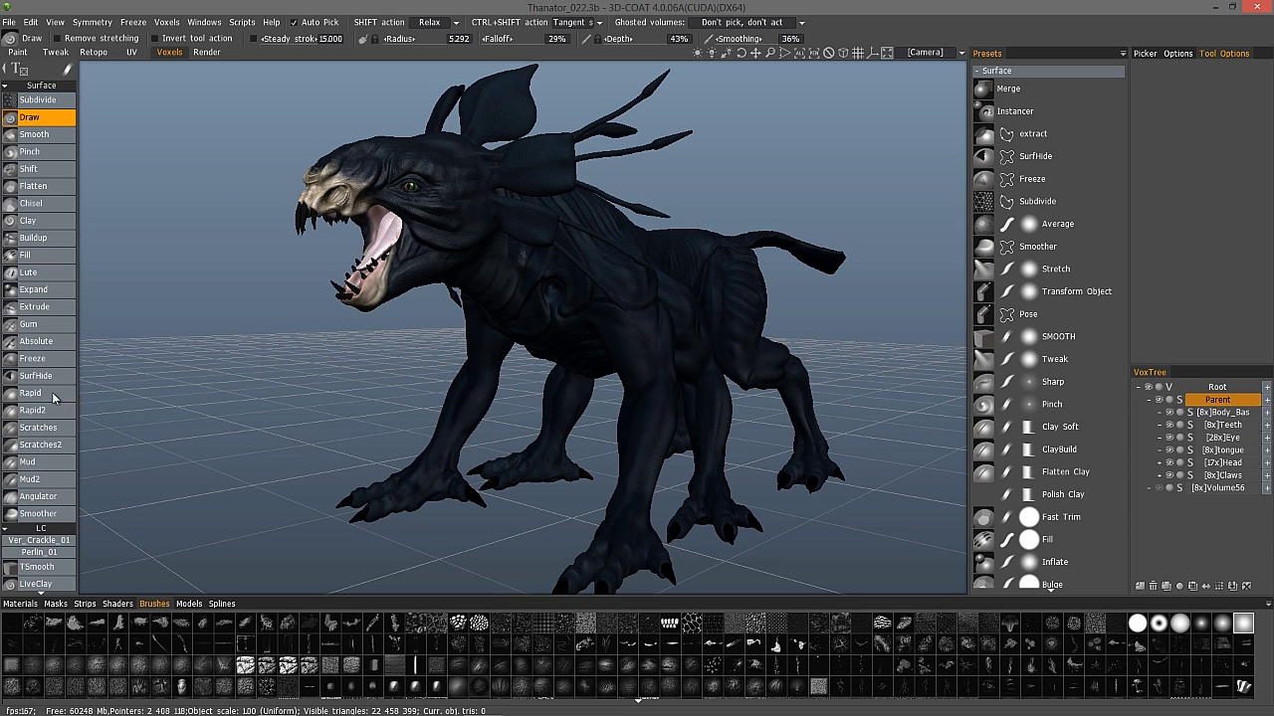
- Hide the Rapid tool, then restore all Surface tools again
click(30, 22)
right_click(43, 396)
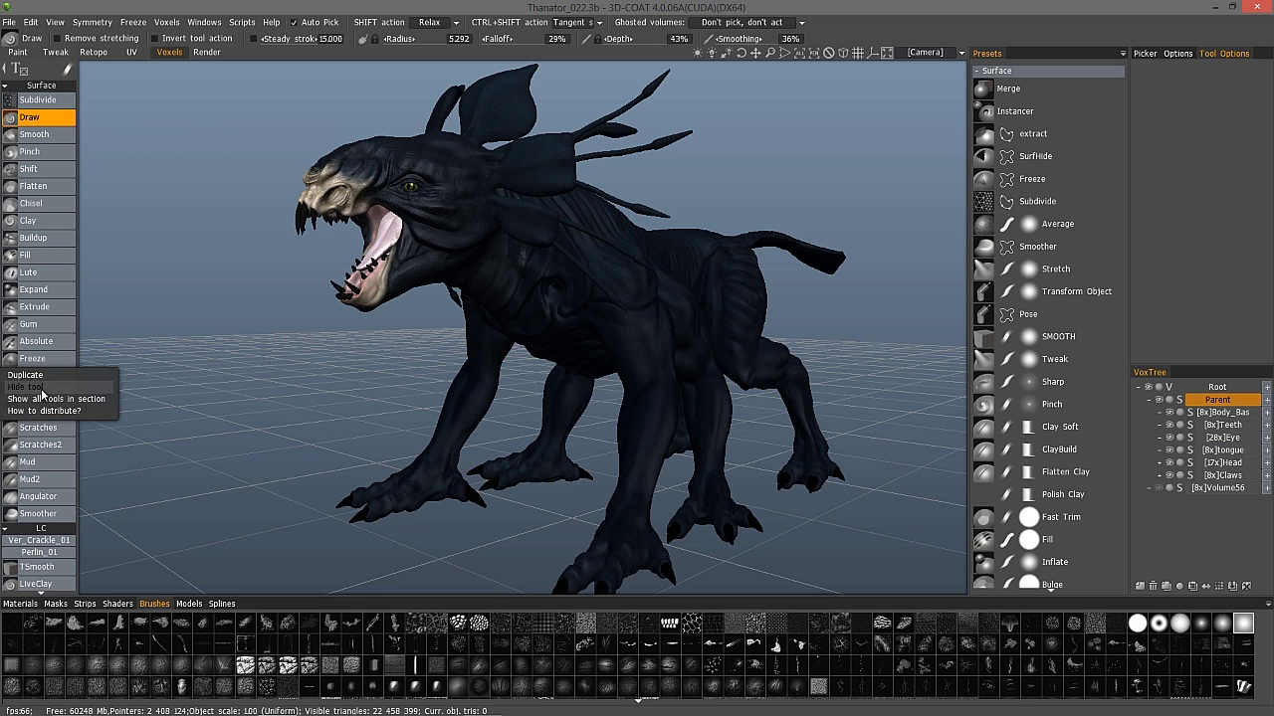
click(45, 385)
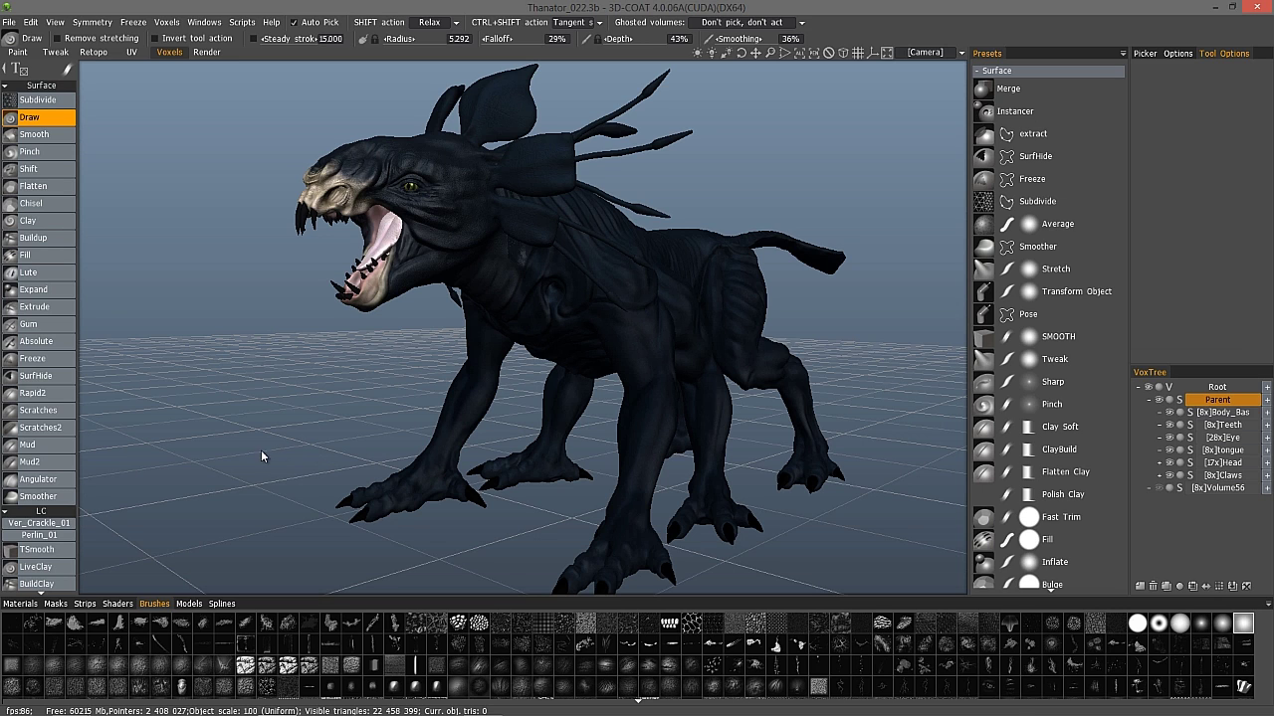
right_click(48, 393)
click(83, 386)
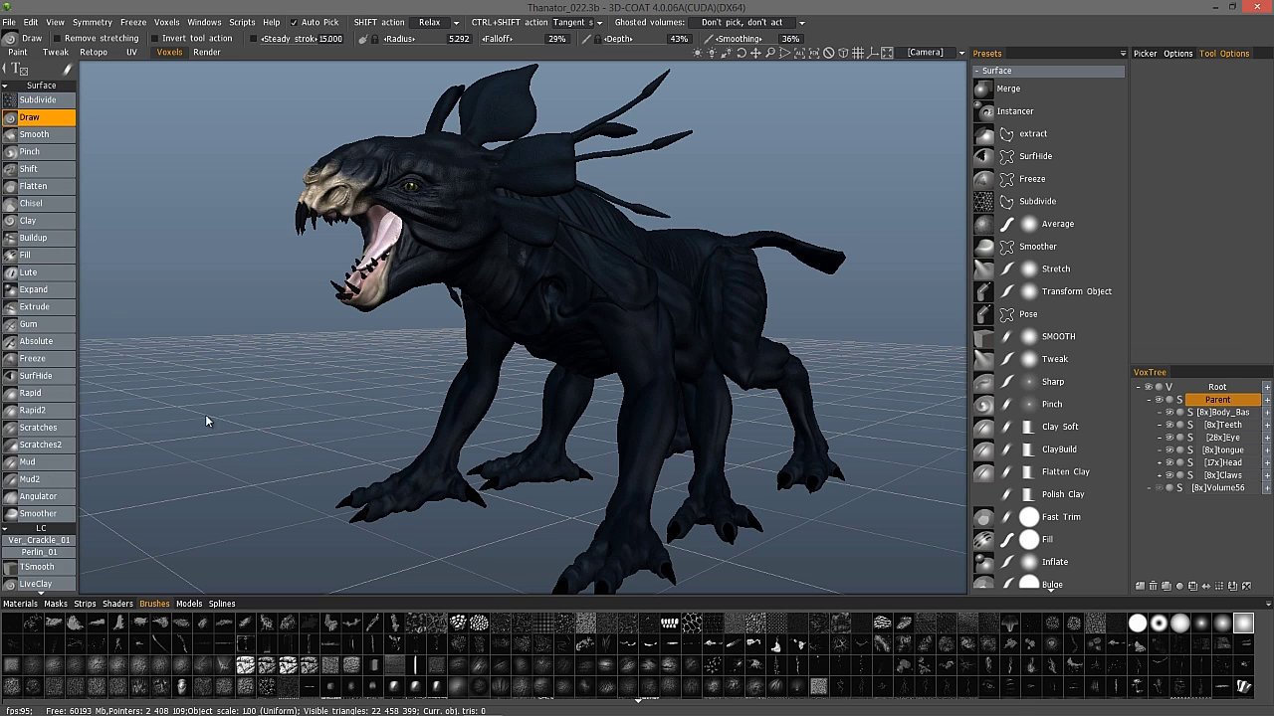
right_click(35, 397)
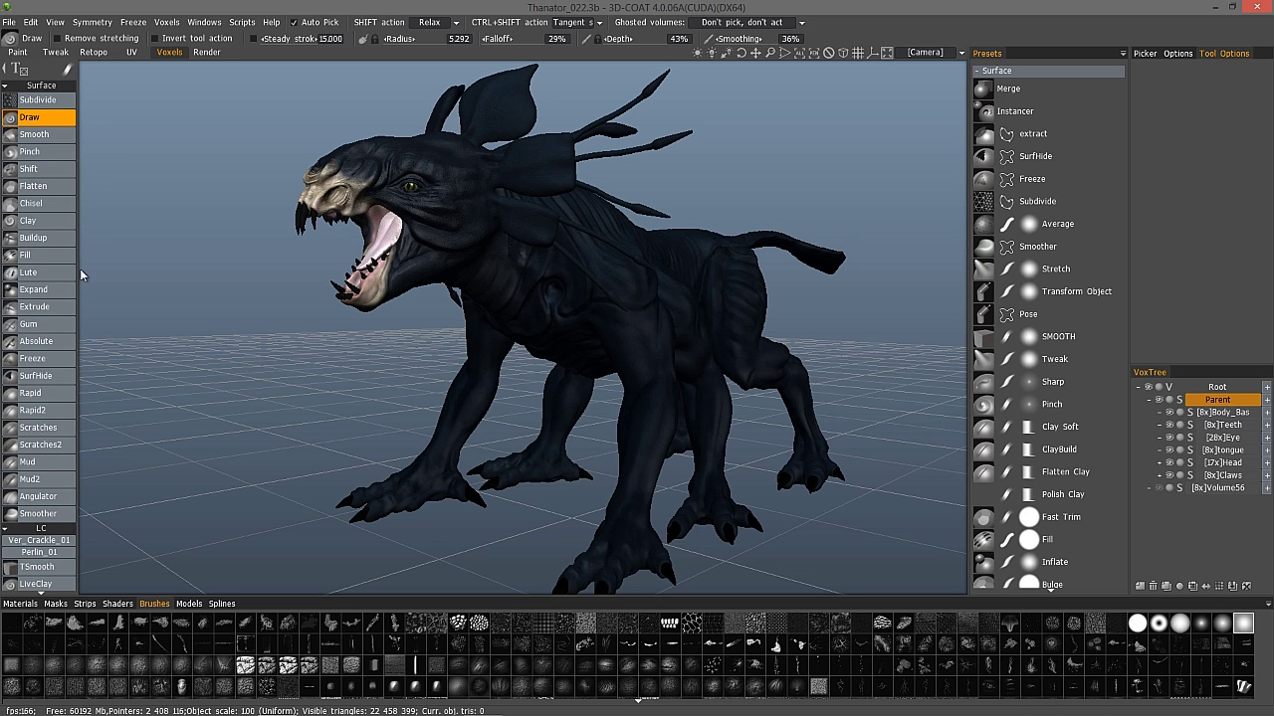
right_click(34, 415)
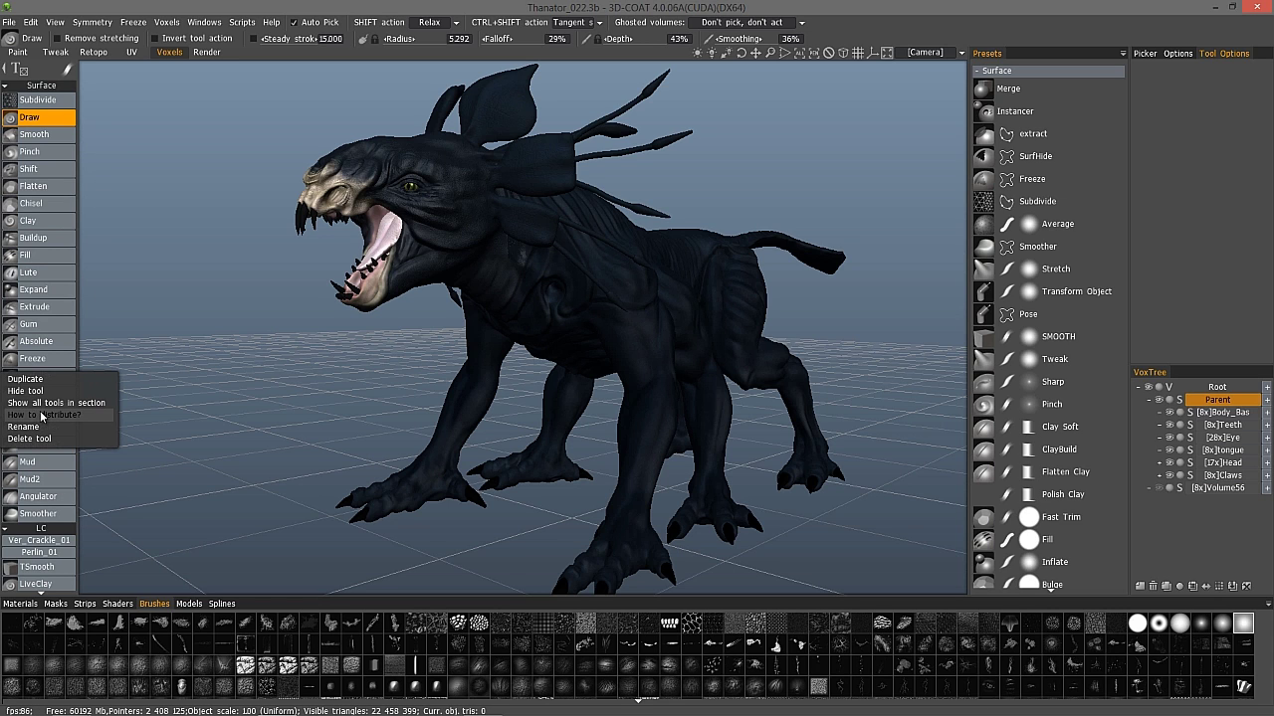
- Duplicate the Rapid2 tool and name the copy Clay Soft
click(27, 379)
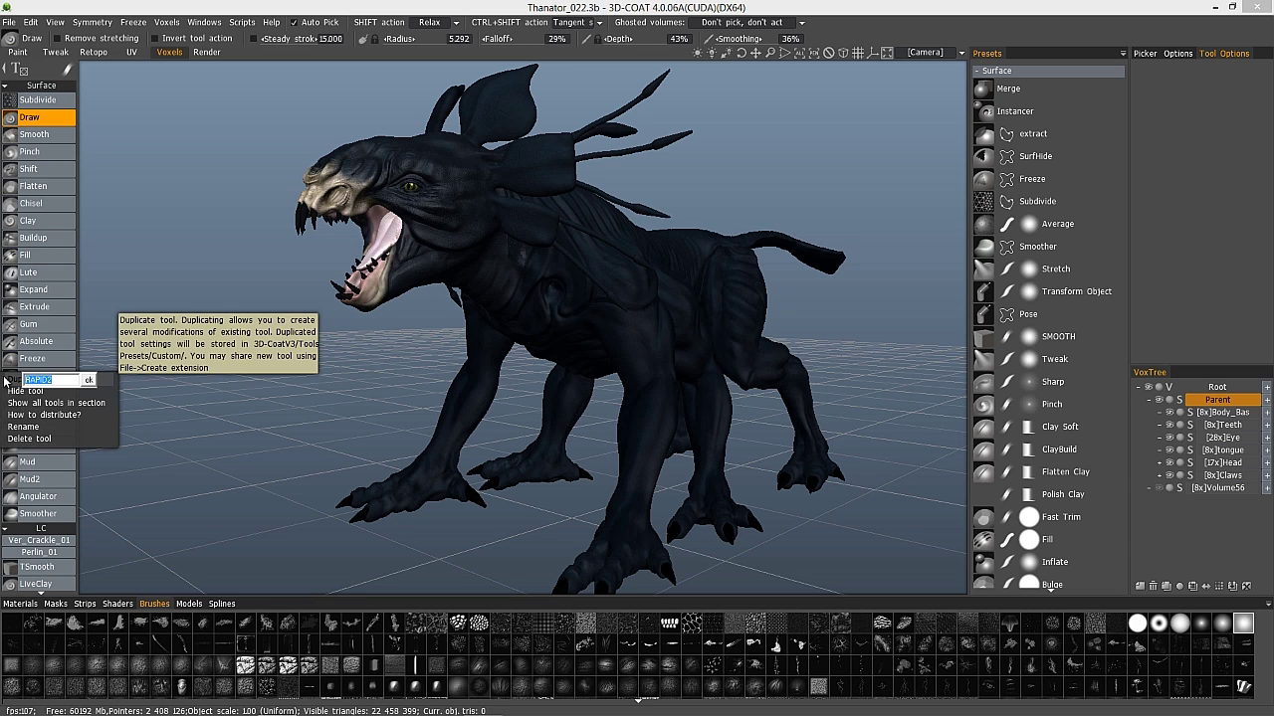
text(Clay Soft)
key(Return)
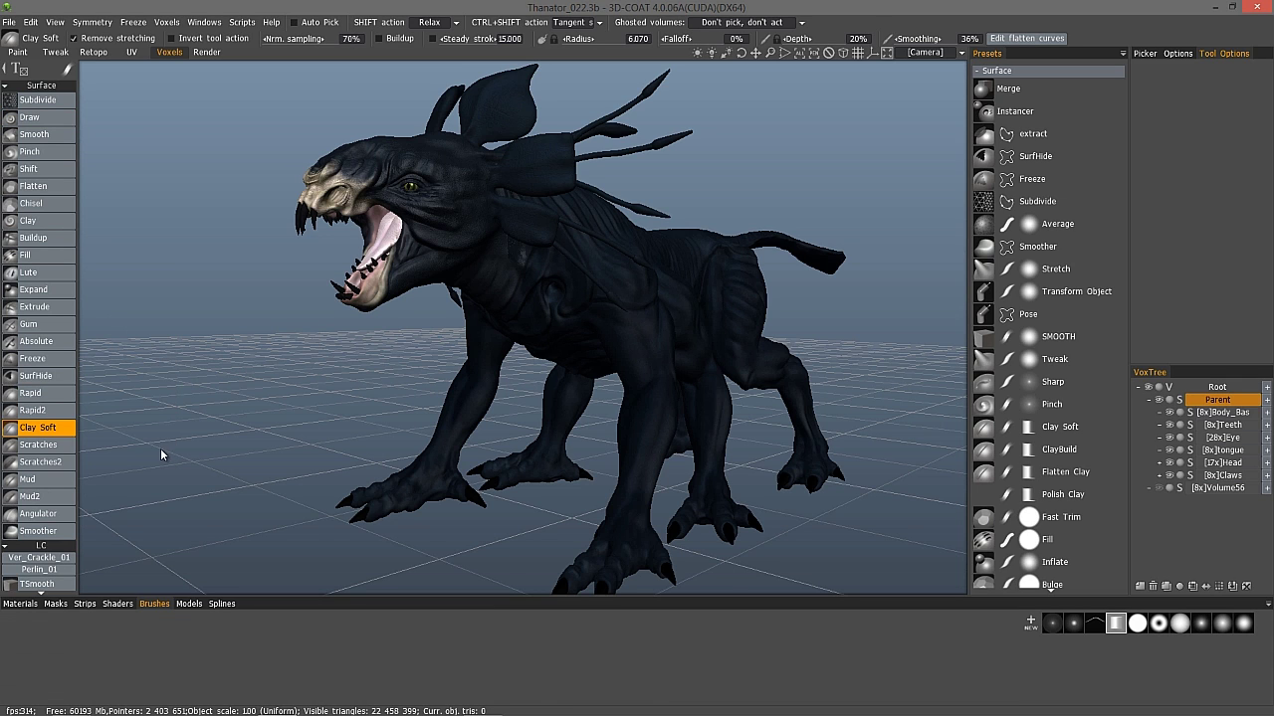
- Hide the original Rapid2 tool and apply the Clay Soft preset
right_click(52, 412)
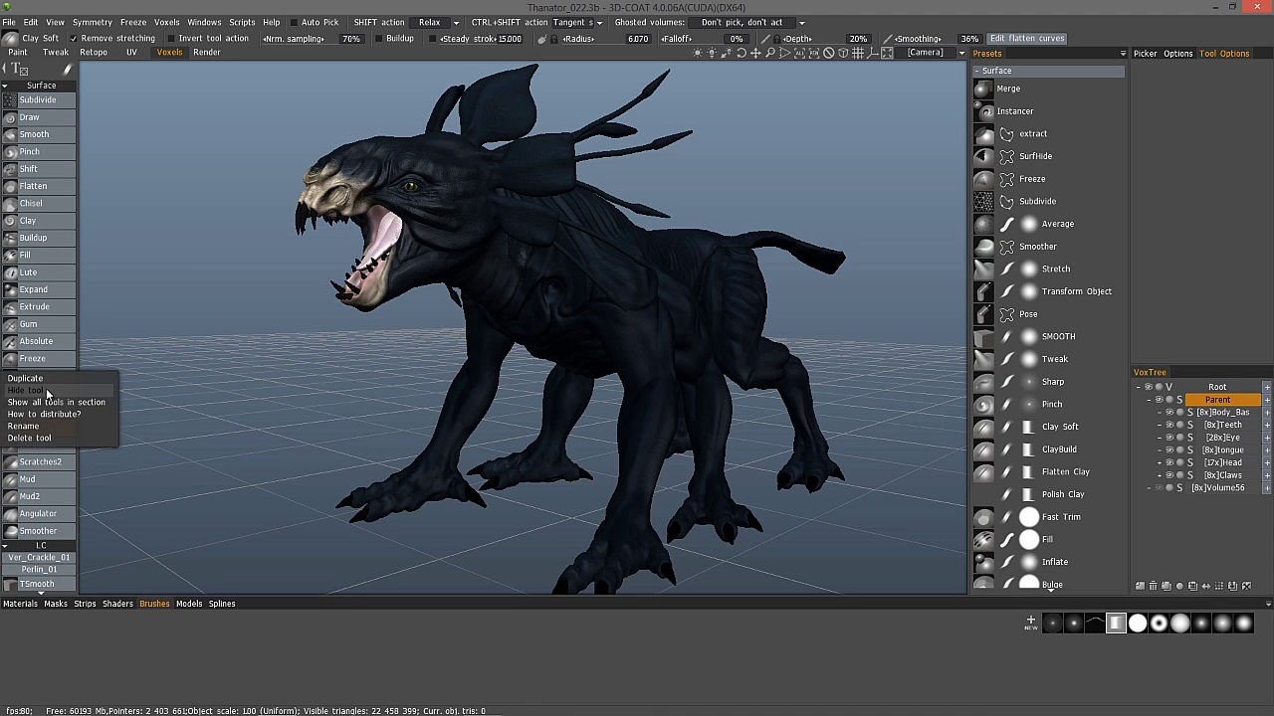
click(285, 315)
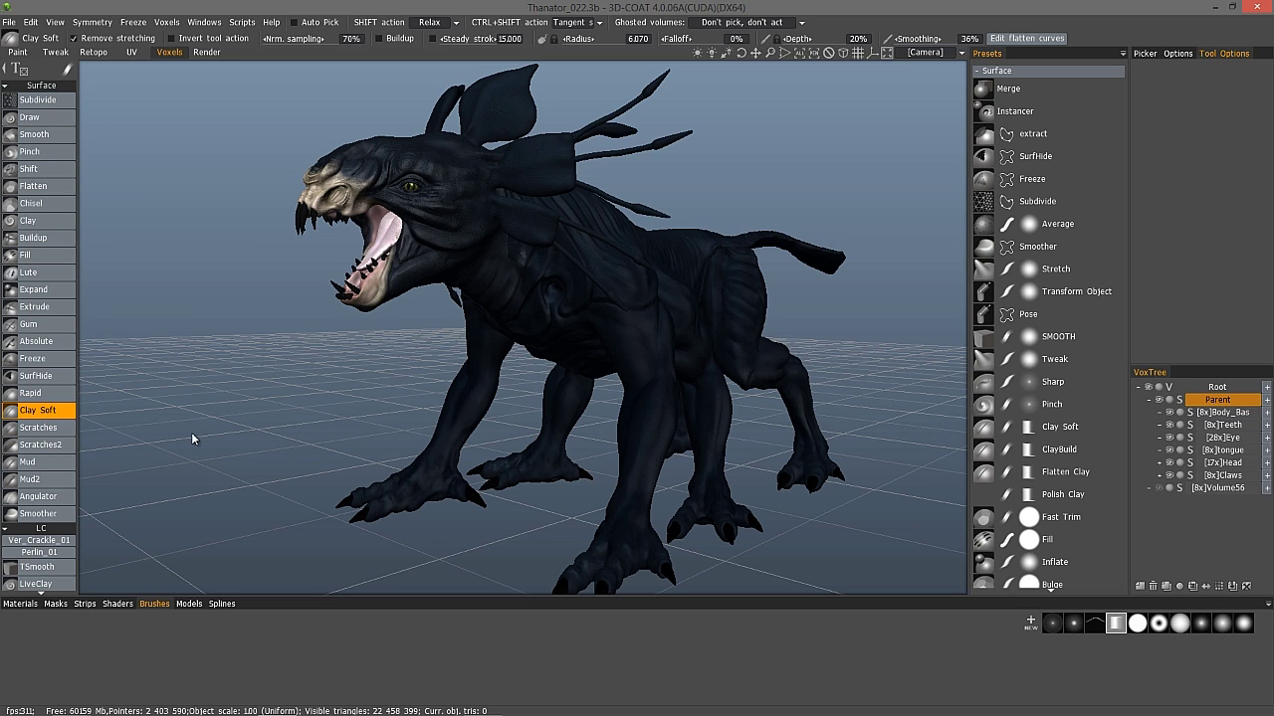
click(1048, 433)
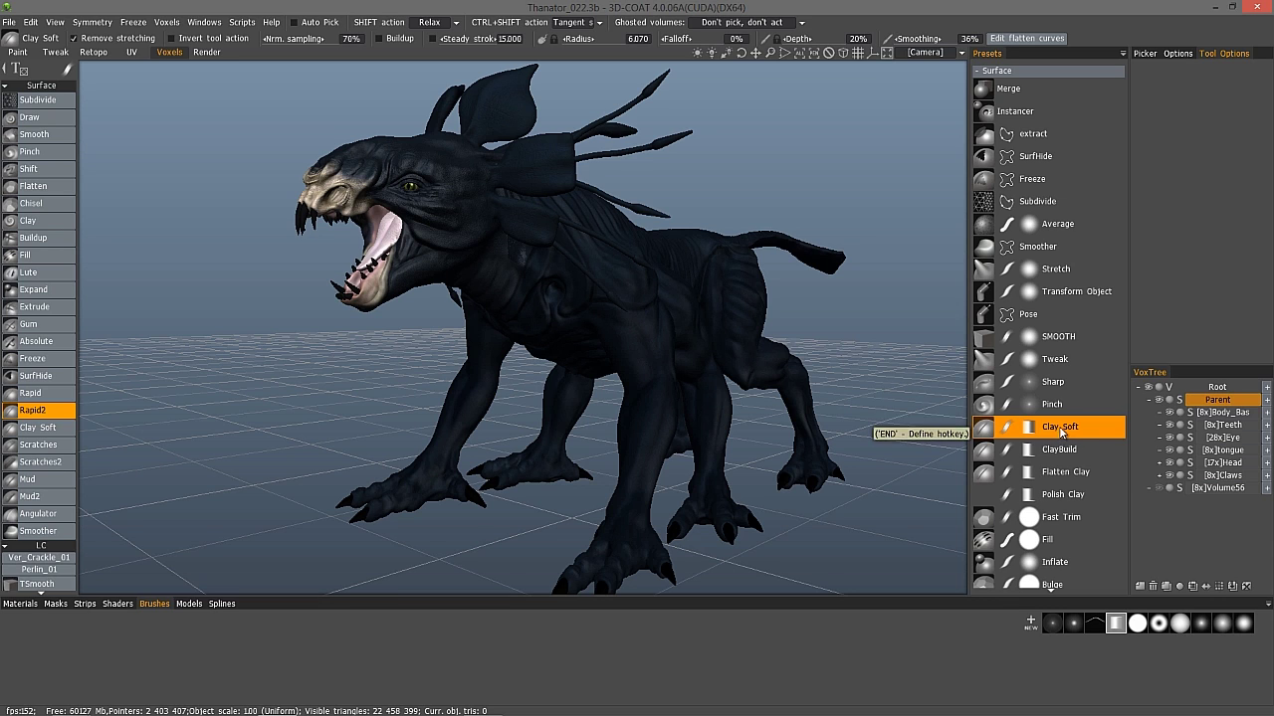
right_click(44, 423)
click(44, 381)
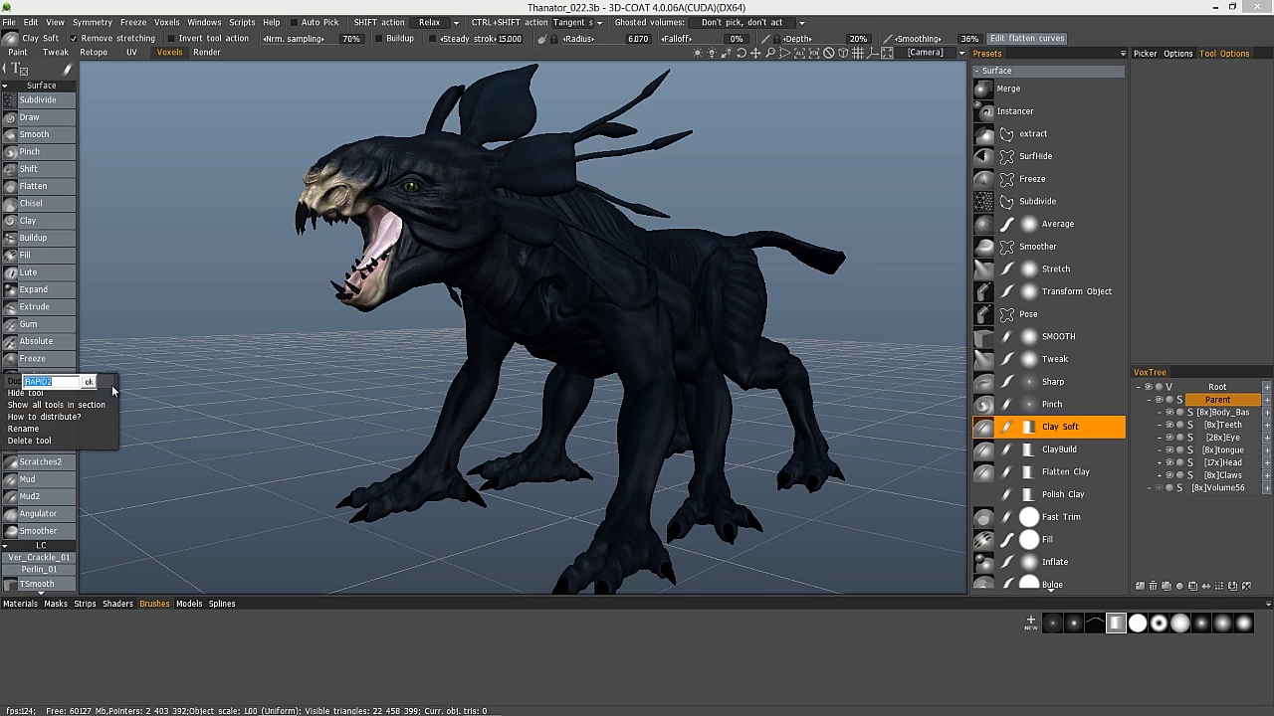
text(Clay Soft )2)
key(Return)
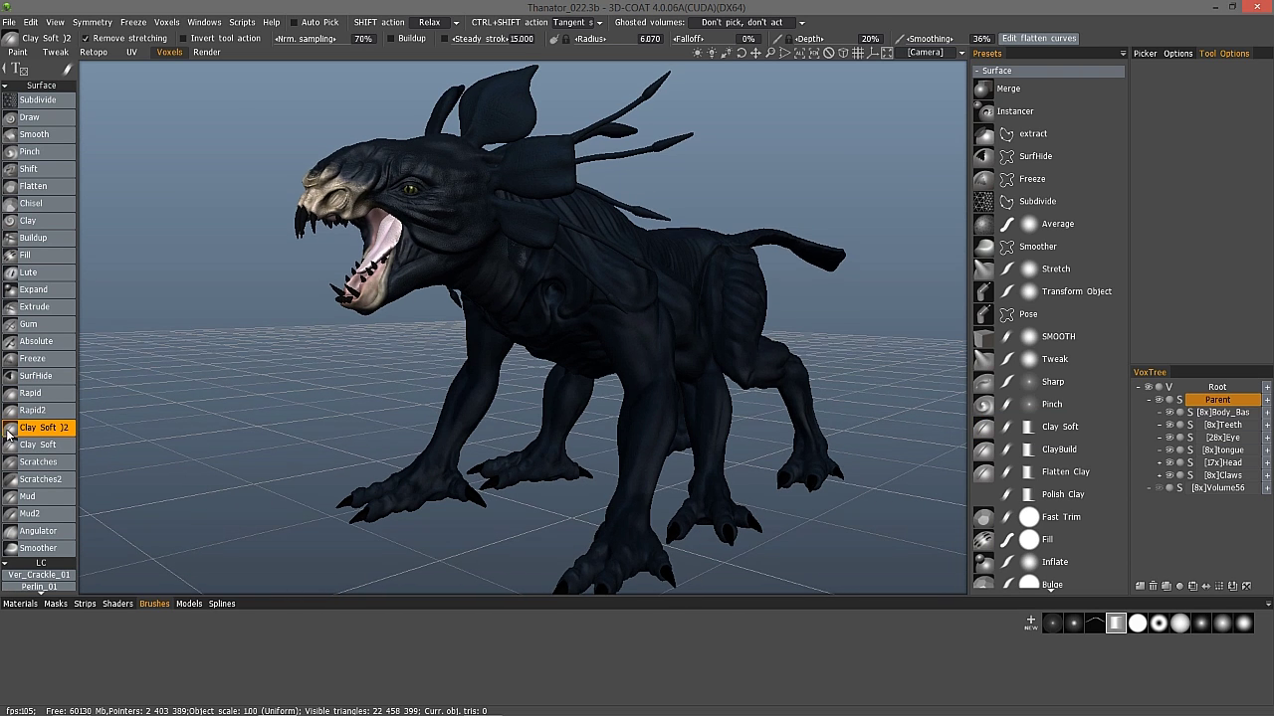
right_click(44, 434)
click(45, 445)
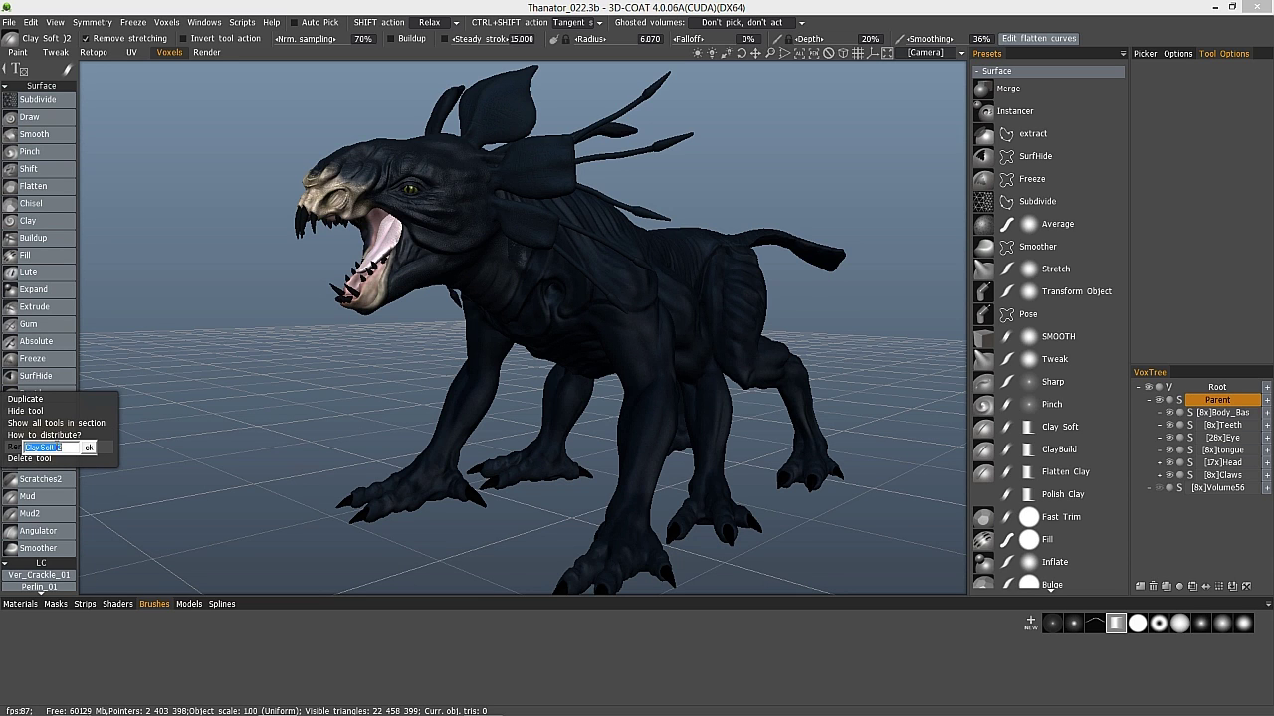
click(56, 448)
key(BackSpace)
text(0)
click(89, 448)
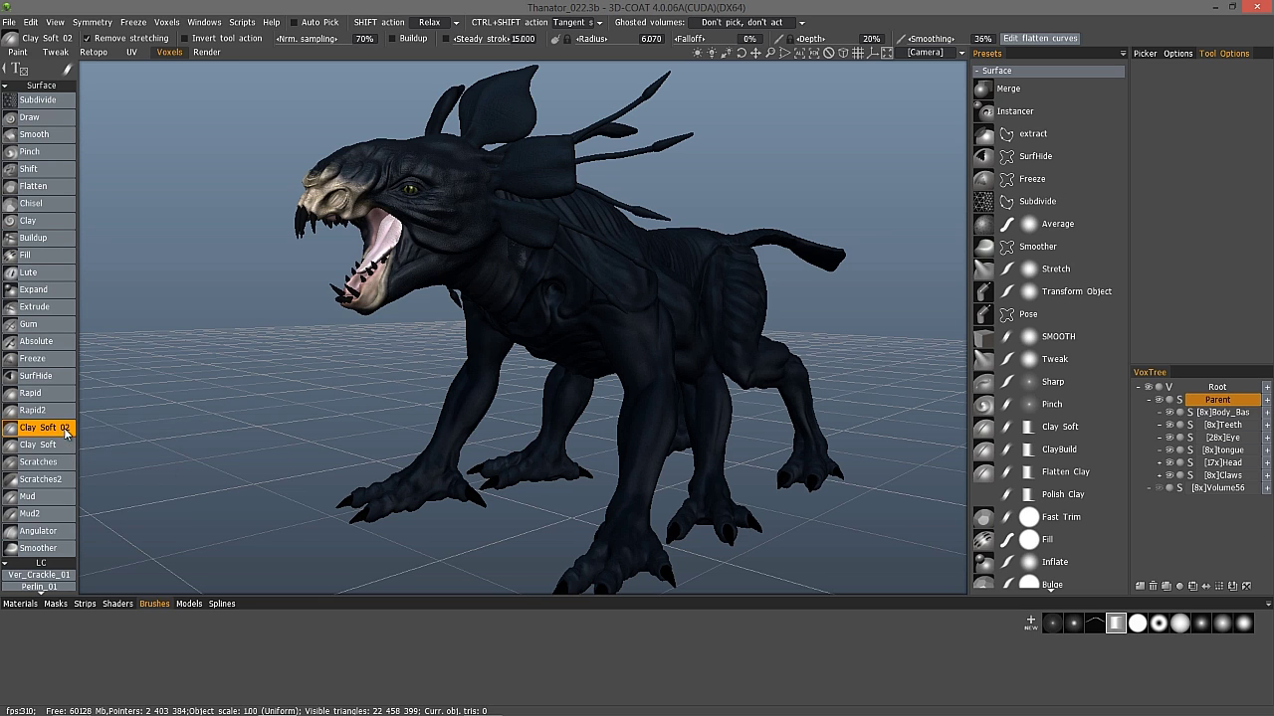
right_click(60, 434)
click(90, 456)
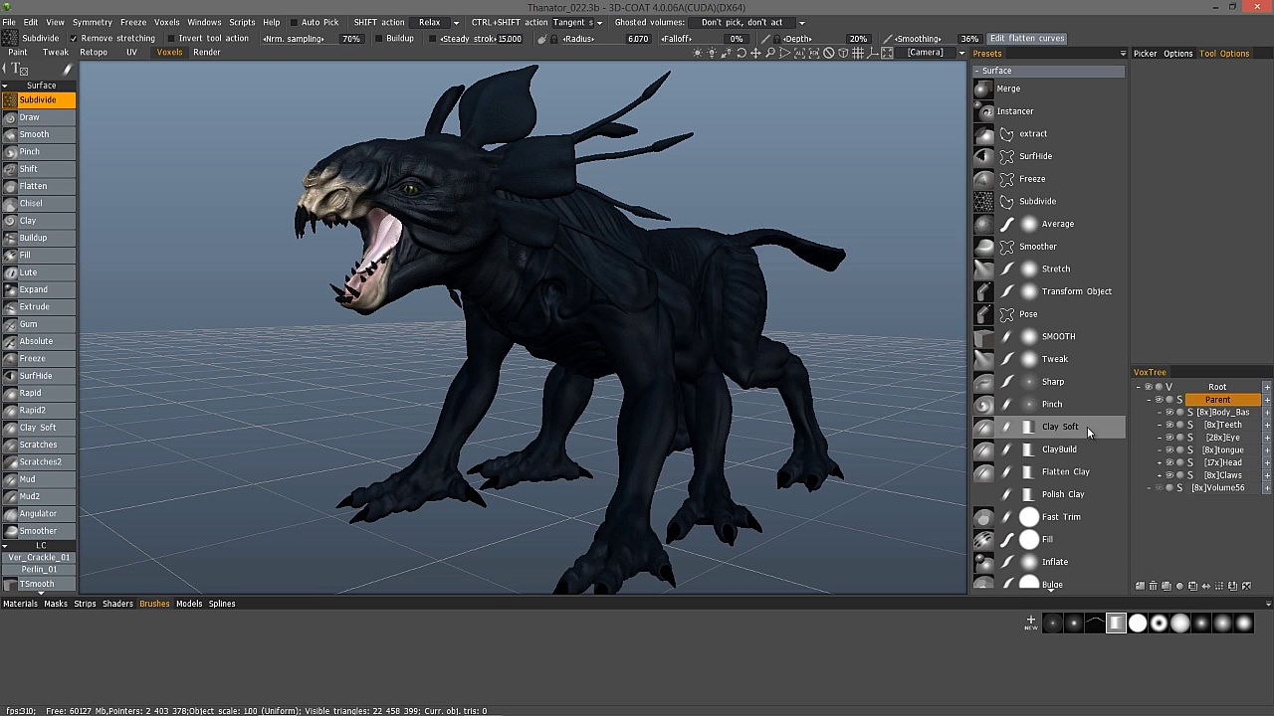
- Select the Clay Soft tool and preset, then hide Rapid2 from the tool list
click(38, 428)
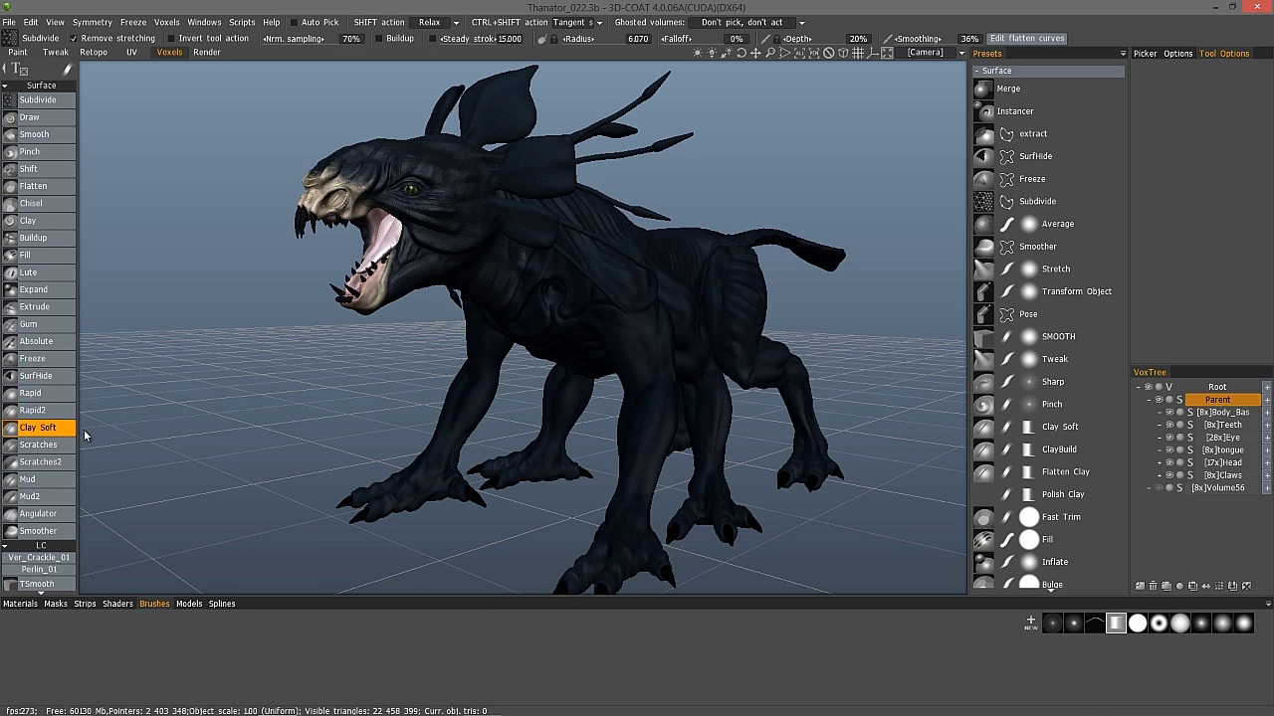
click(1059, 428)
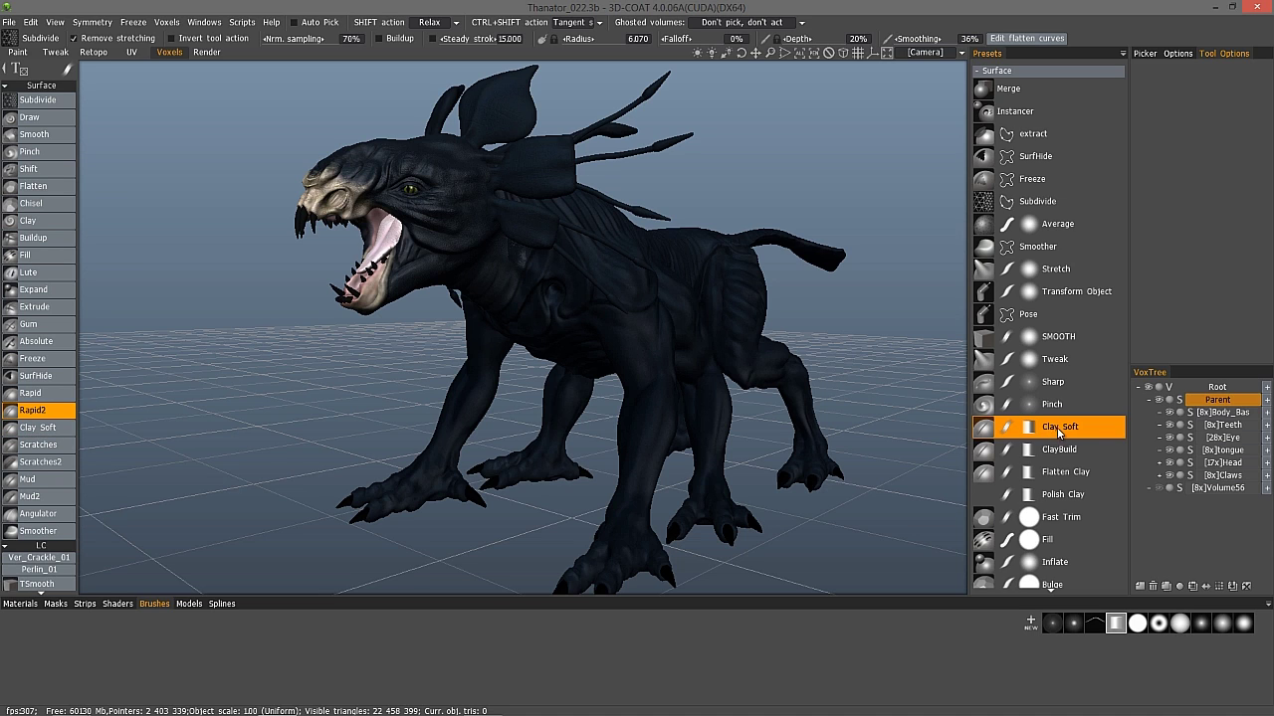
right_click(46, 417)
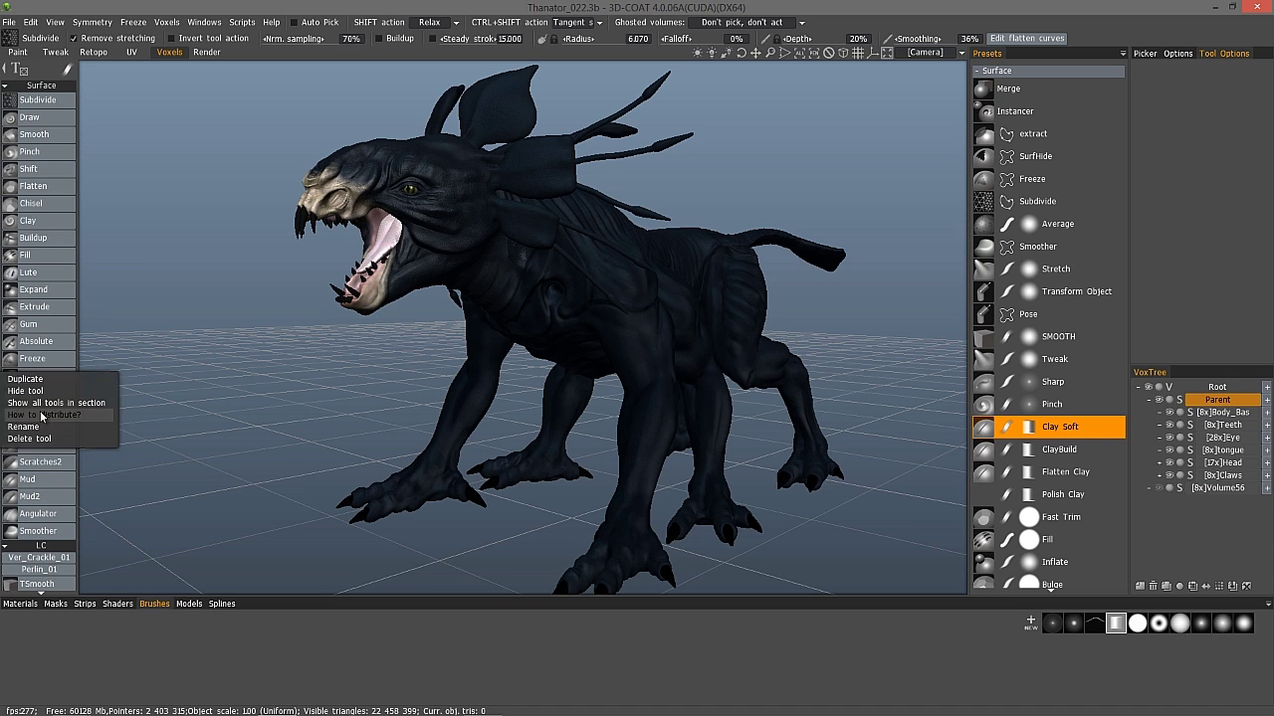
click(44, 392)
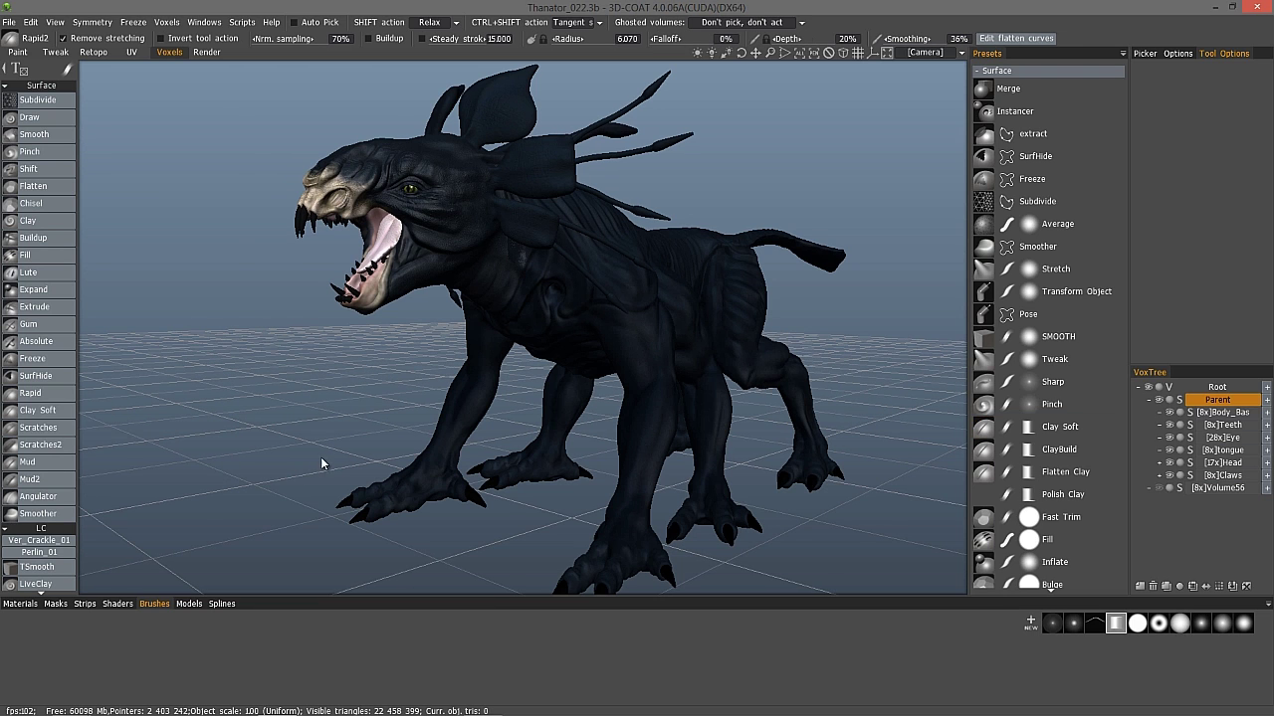
- Switch to the Merge preset and back to Clay Soft, then view its rotation and jitter options
click(50, 412)
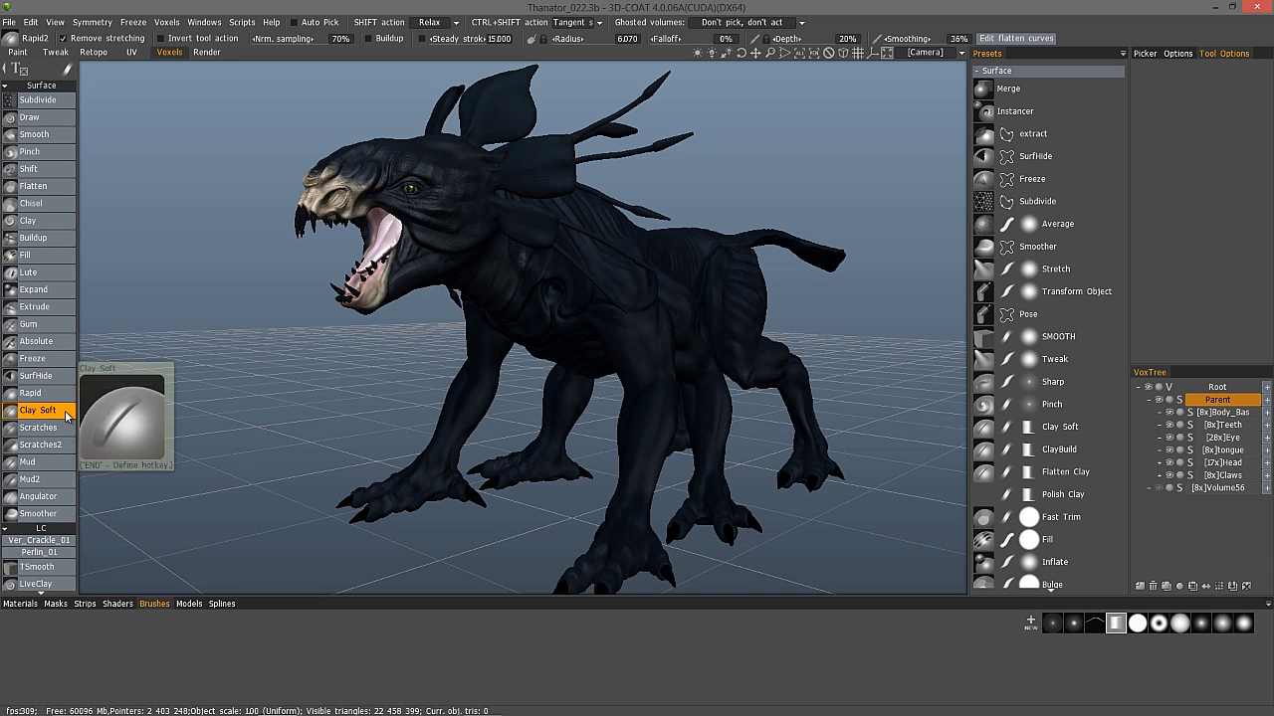
right_click(1057, 429)
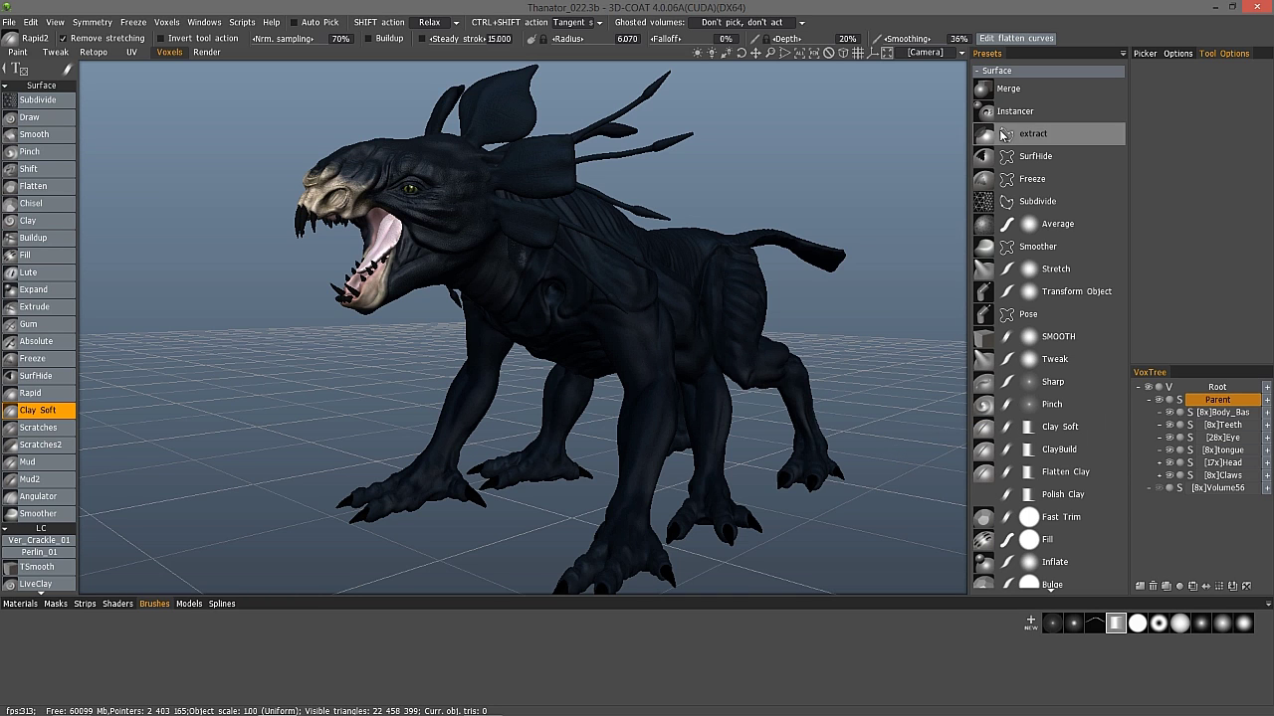
click(1045, 95)
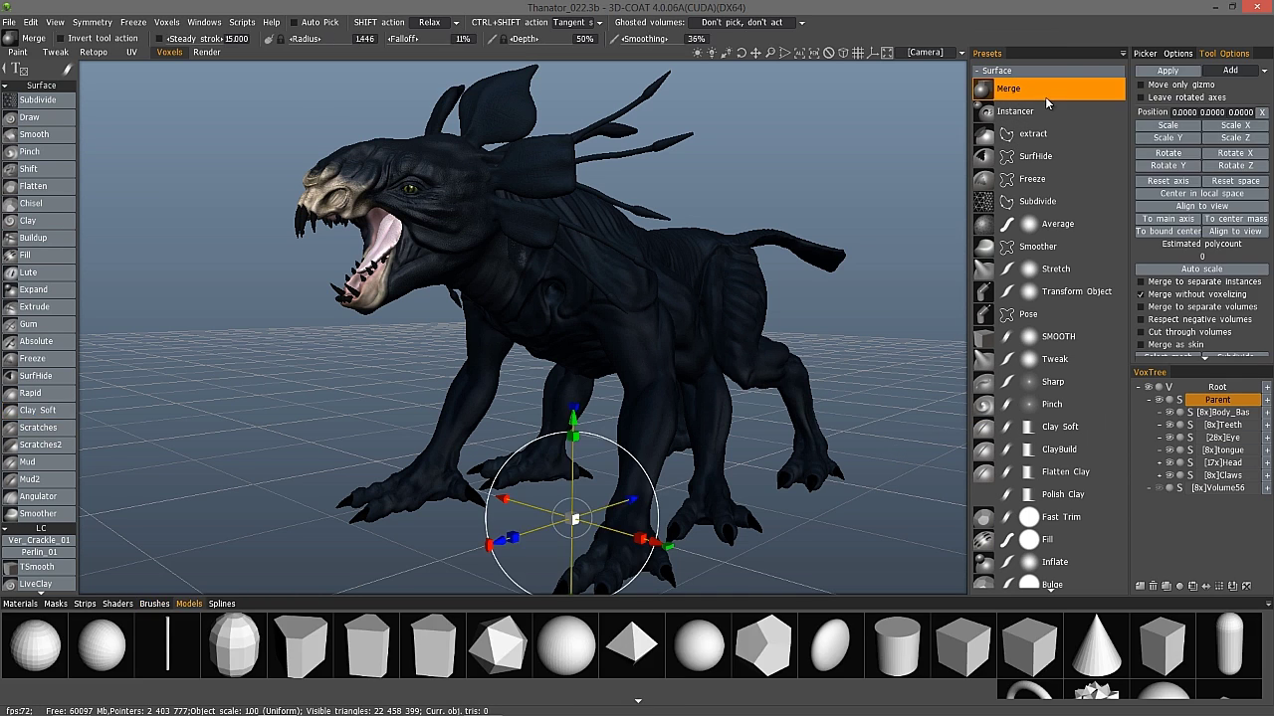
click(1058, 428)
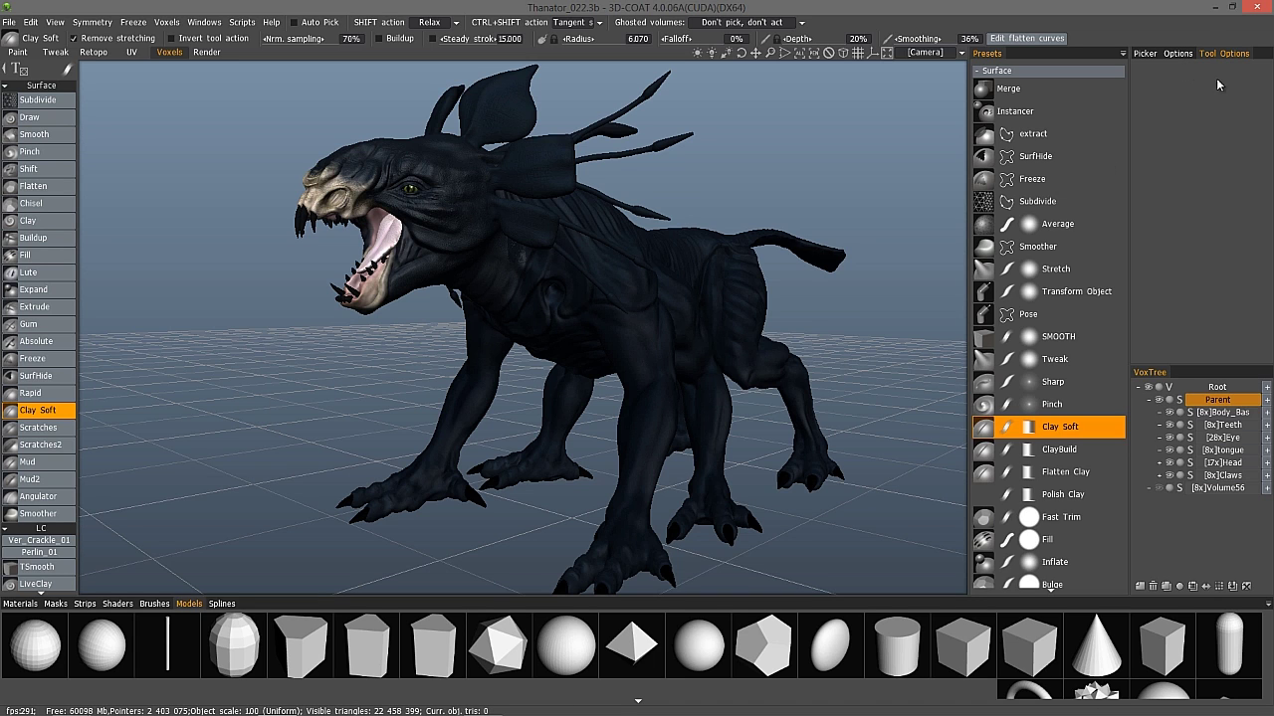
click(1178, 52)
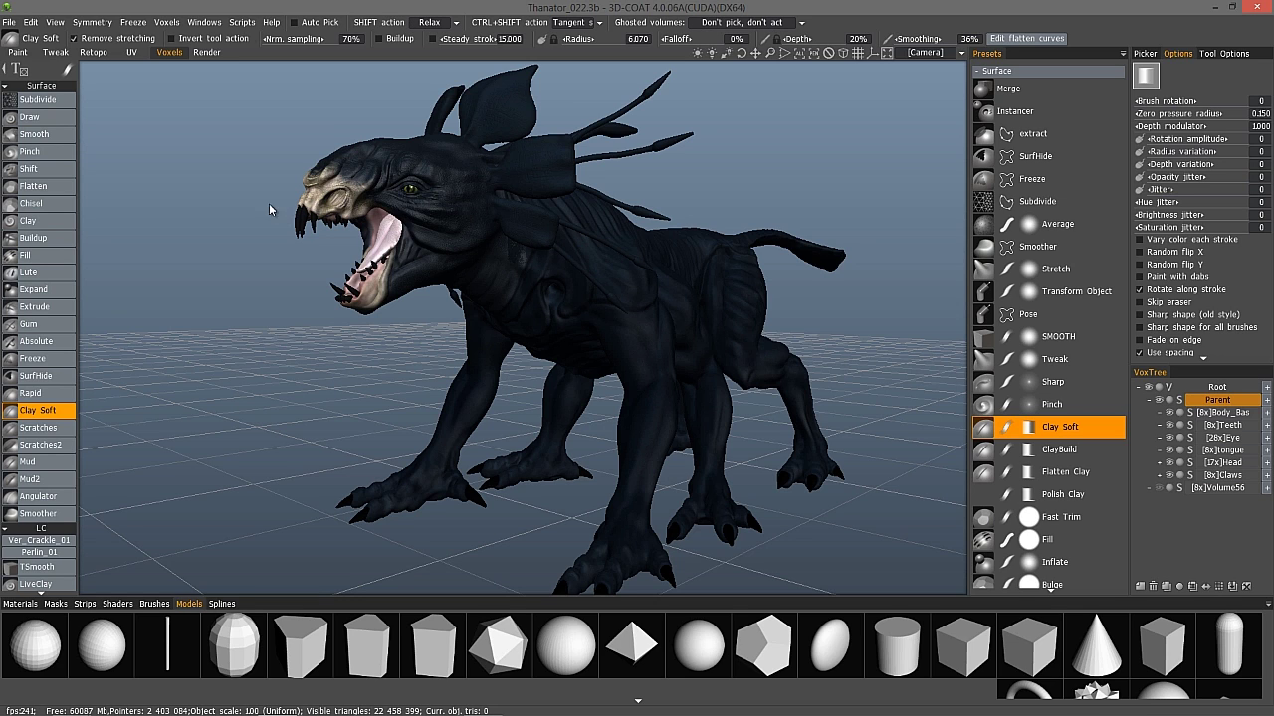
- View the stroke type choices and switch the bottom shelf from primitive models to Brushes
click(66, 73)
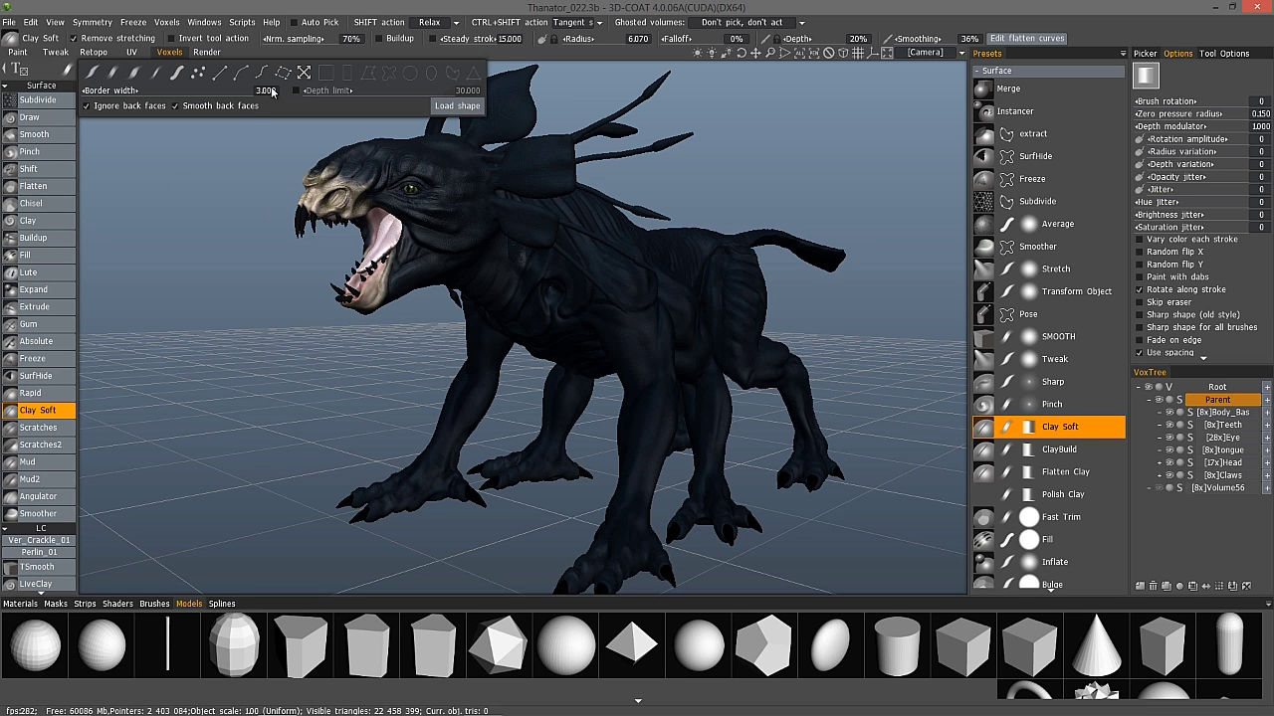
click(68, 73)
click(155, 604)
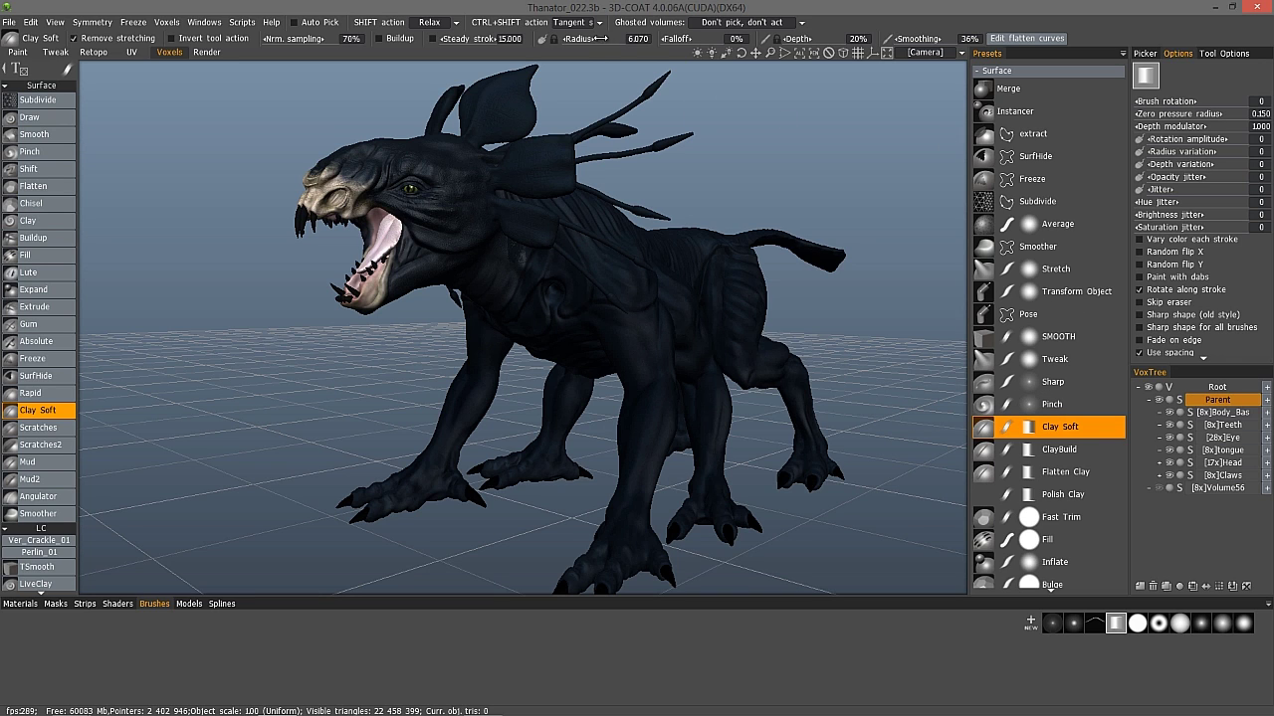
- Delete the Clay Soft tool from the Surface voxel tool list
right_click(1058, 430)
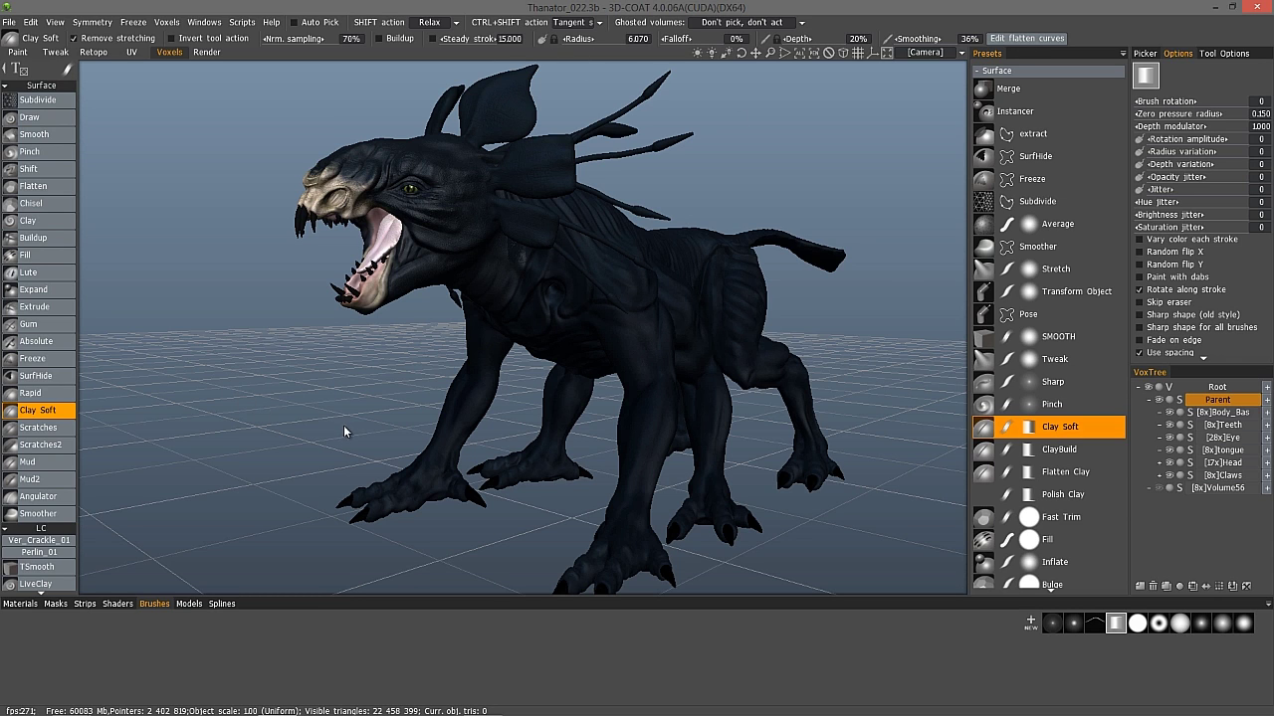
right_click(48, 411)
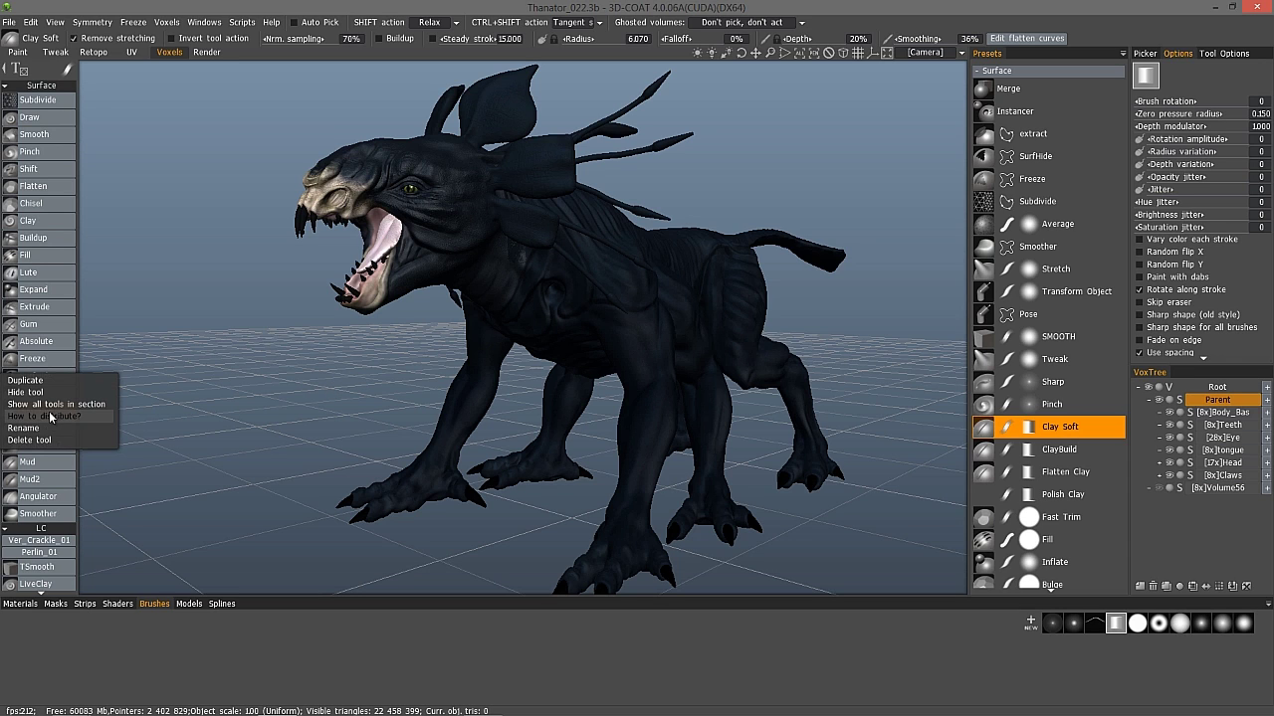
click(92, 441)
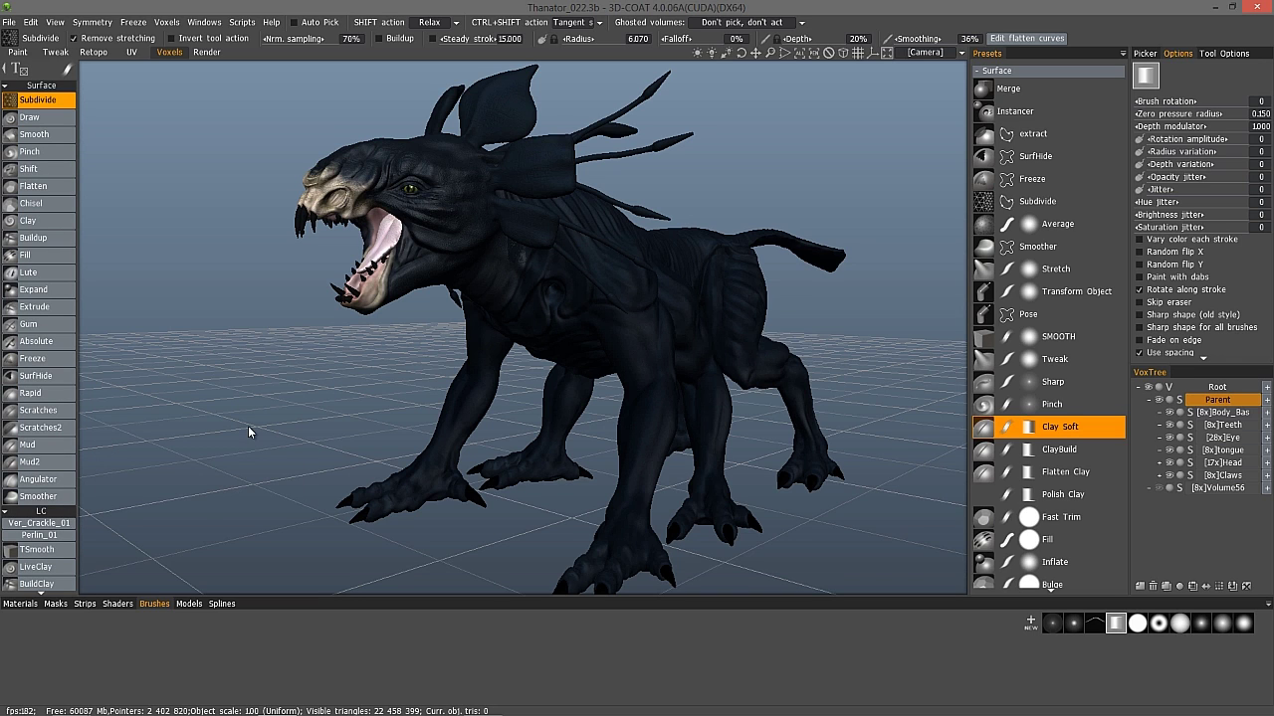